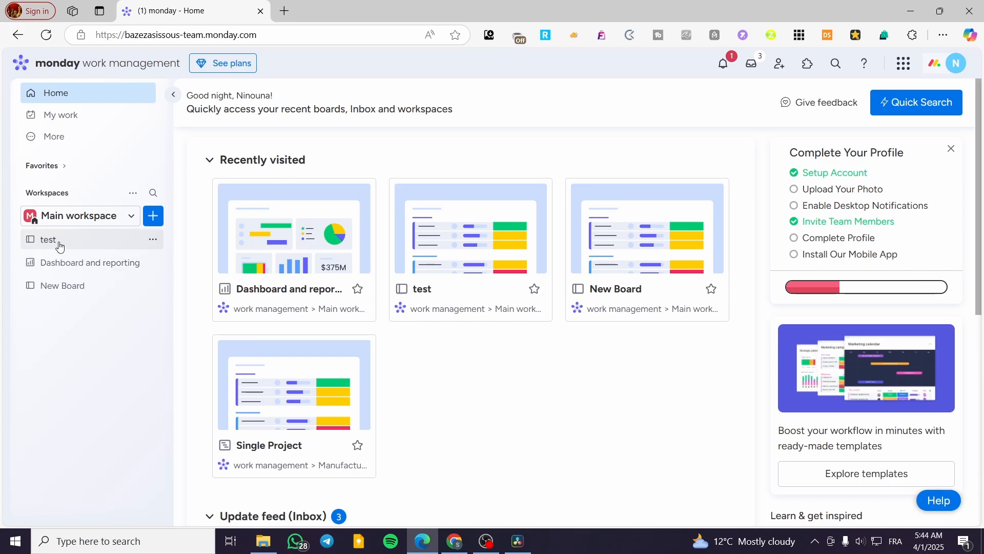
Step: Open the test board from the sidebar and show its ··· extra table display options
left_click(71, 215)
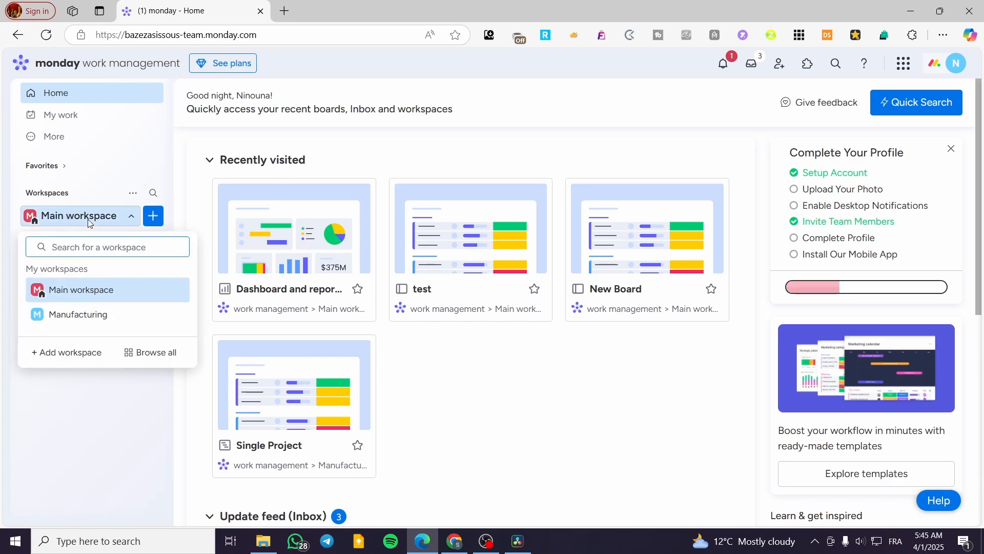
left_click(86, 191)
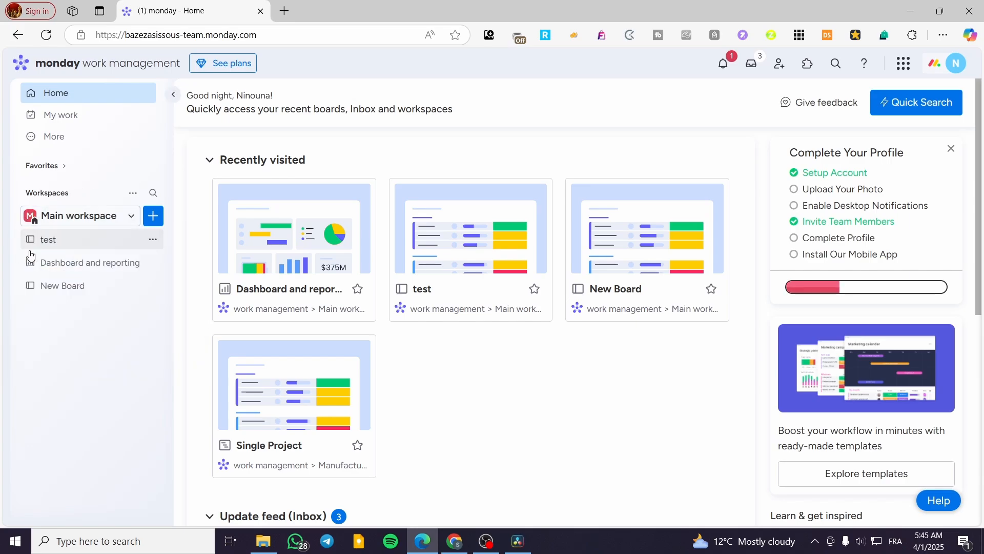
left_click(58, 249)
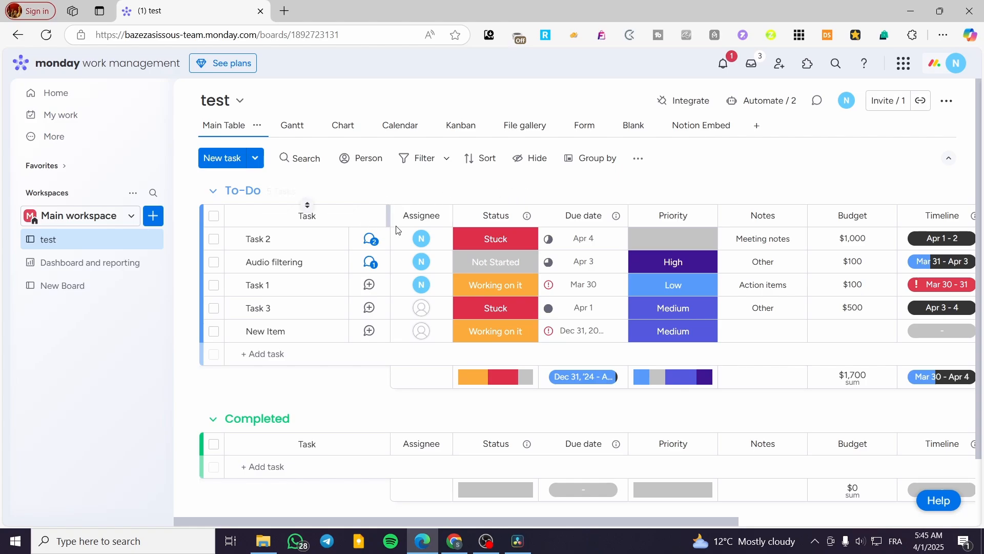
left_click(640, 160)
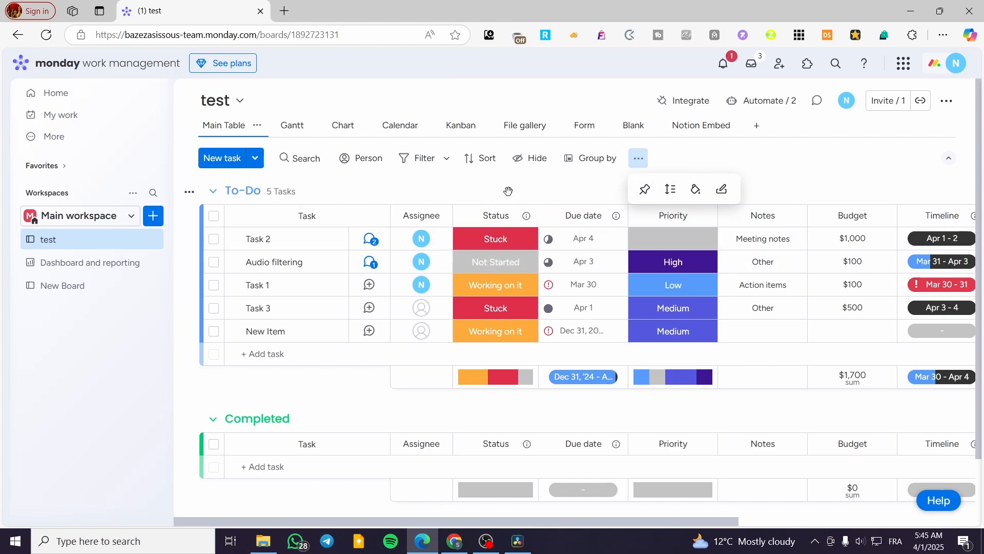
left_click(258, 128)
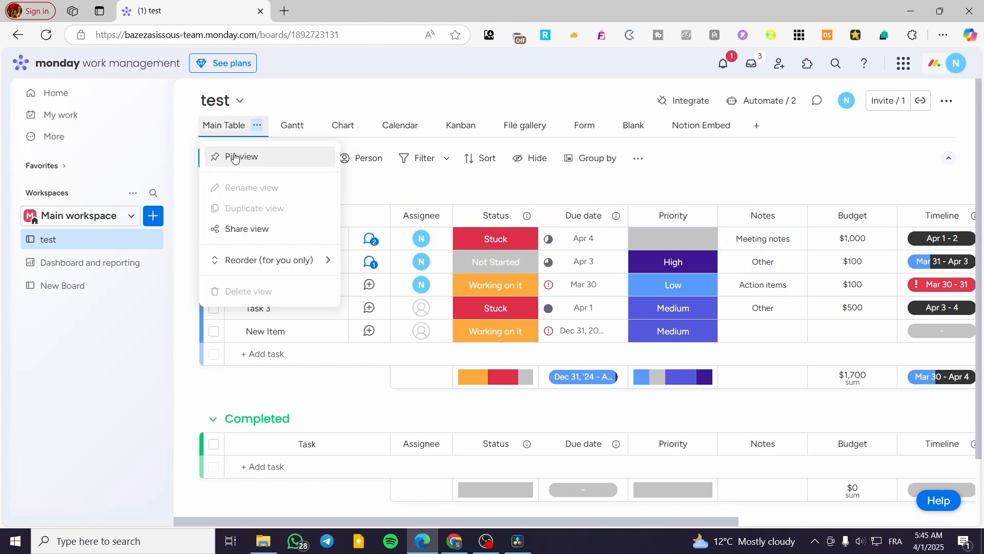
left_click(647, 161)
left_click(648, 161)
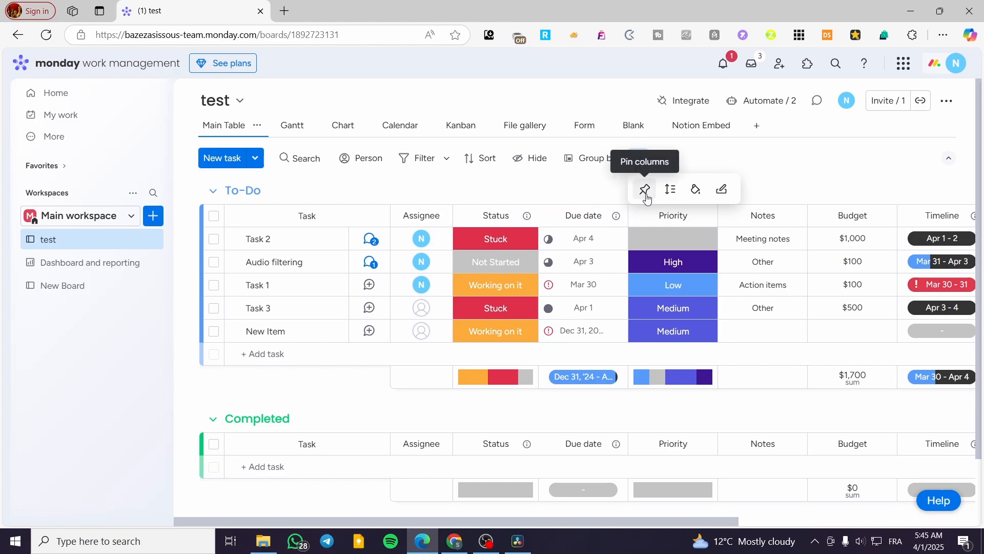
left_click(646, 190)
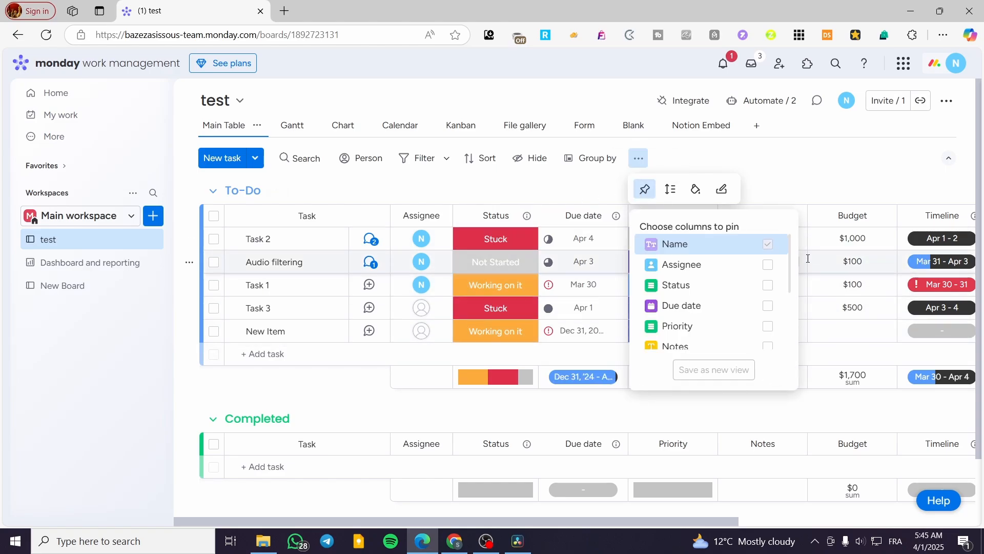
left_click(770, 285)
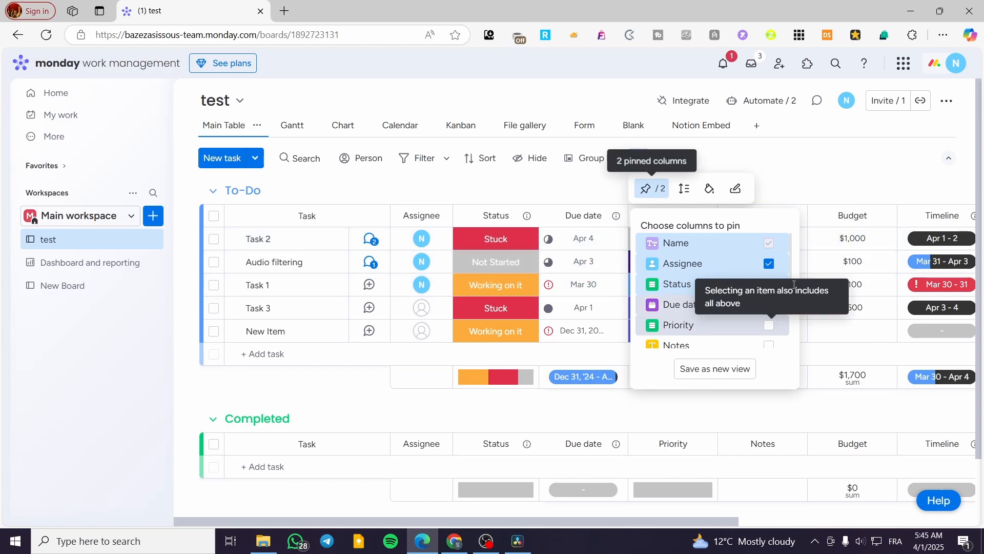
left_click(769, 283)
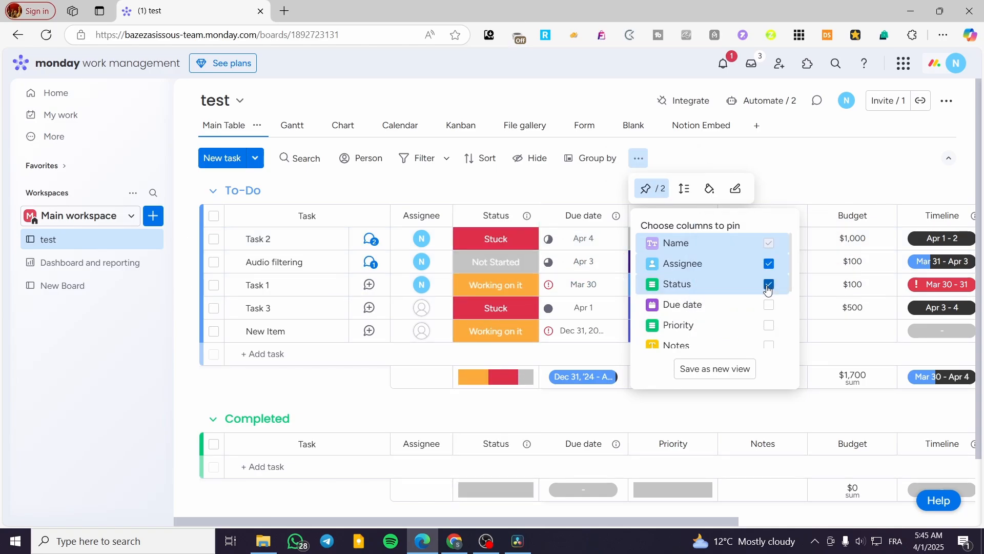
left_click(770, 262)
left_click(801, 153)
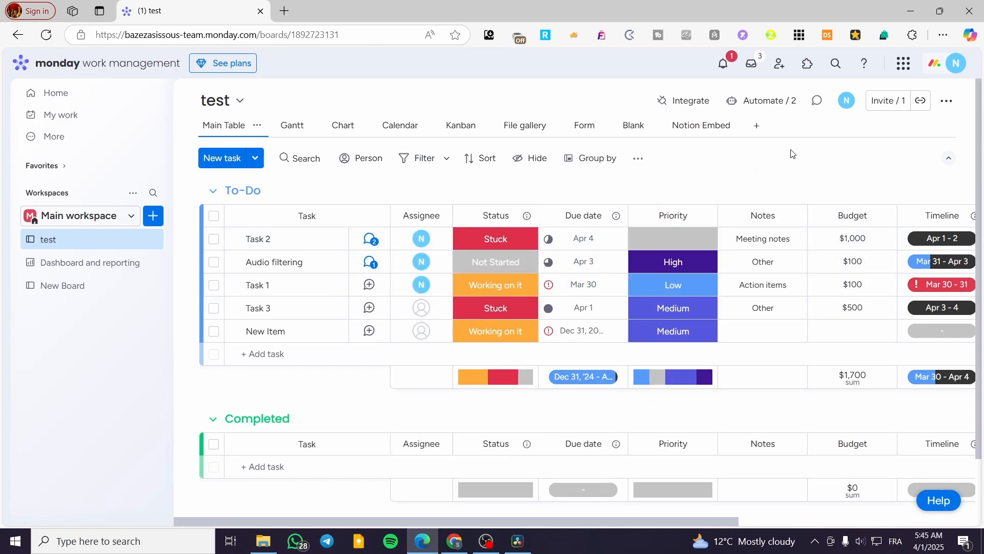
left_click(636, 158)
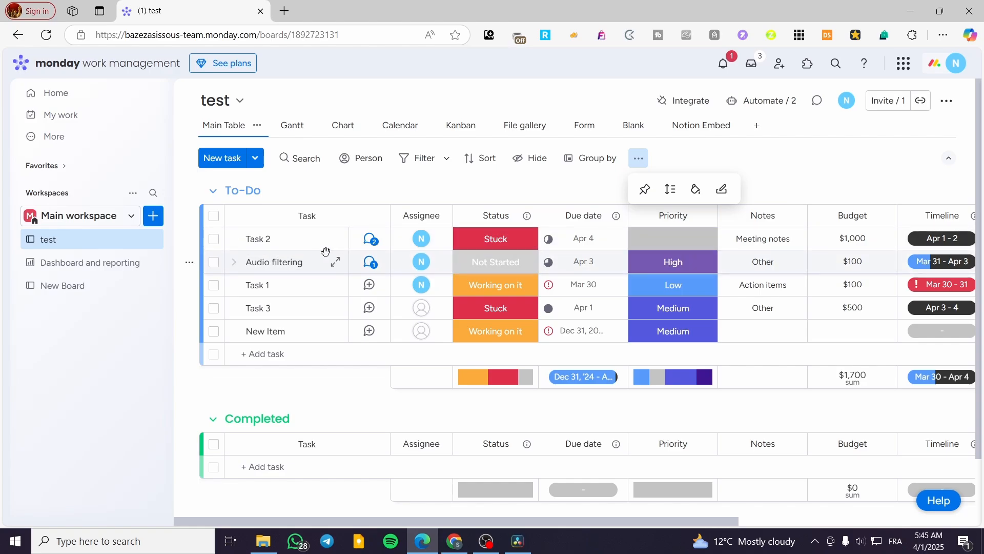
left_click(670, 189)
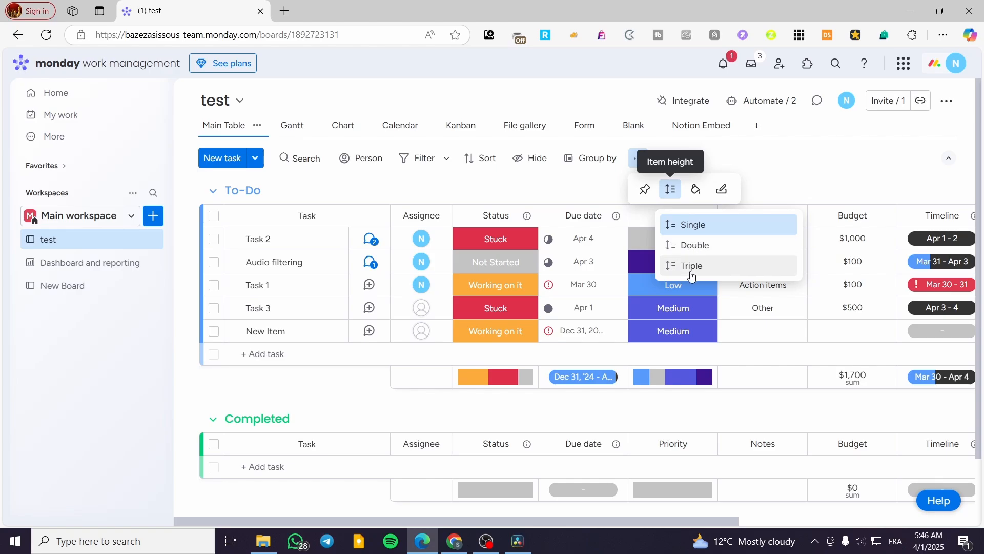
left_click(694, 246)
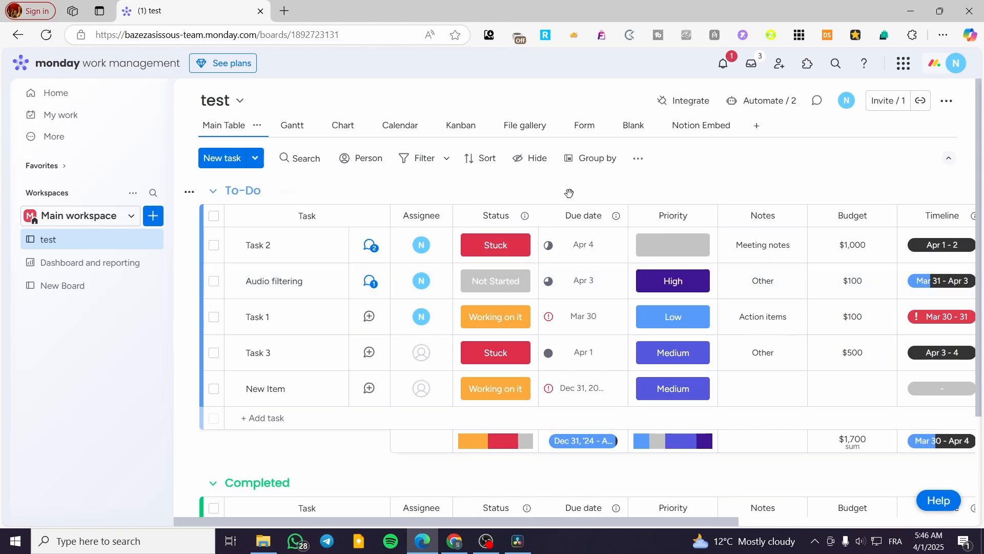
left_click(641, 162)
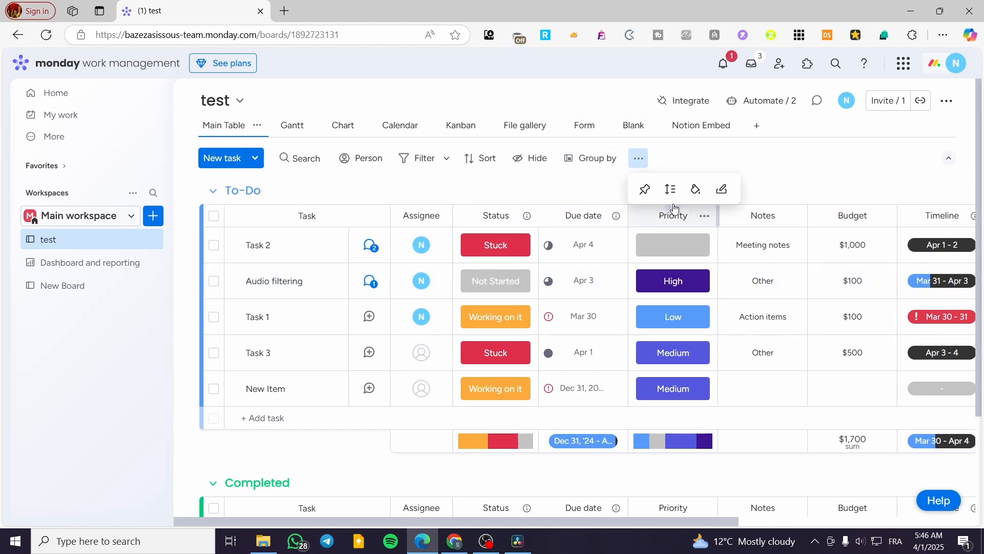
left_click(668, 189)
left_click(700, 223)
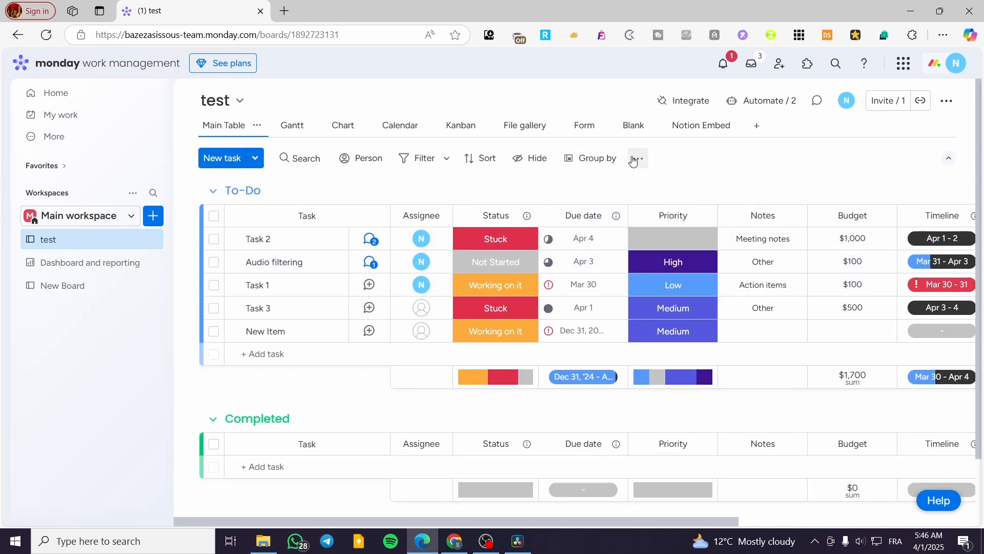
left_click(639, 159)
left_click_drag(624, 516, 793, 520)
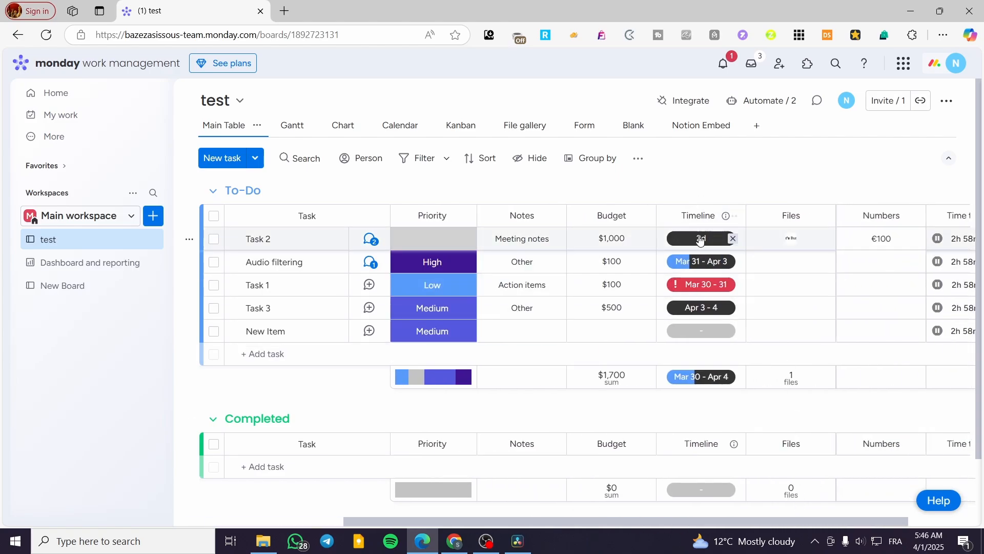
left_click_drag(690, 521, 477, 521)
left_click(636, 159)
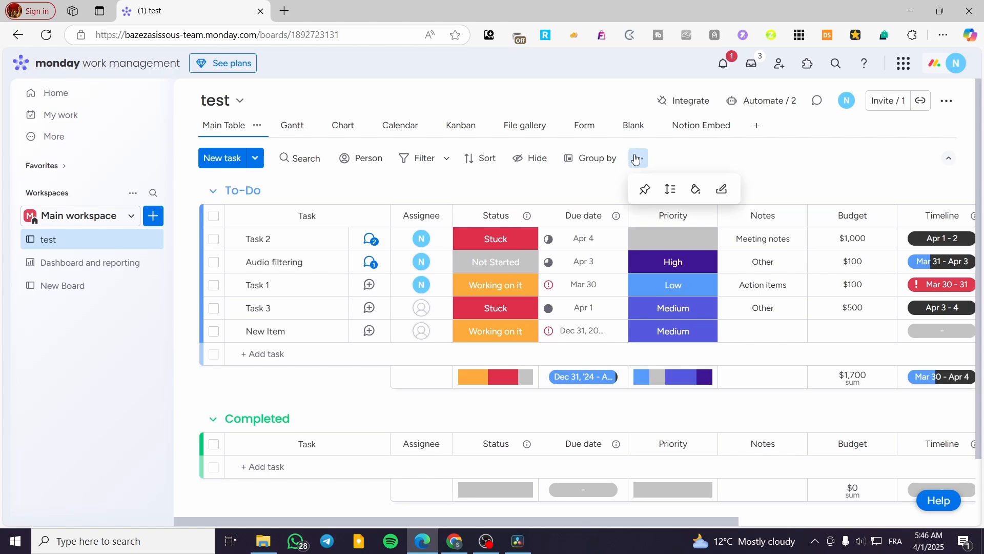
left_click(695, 189)
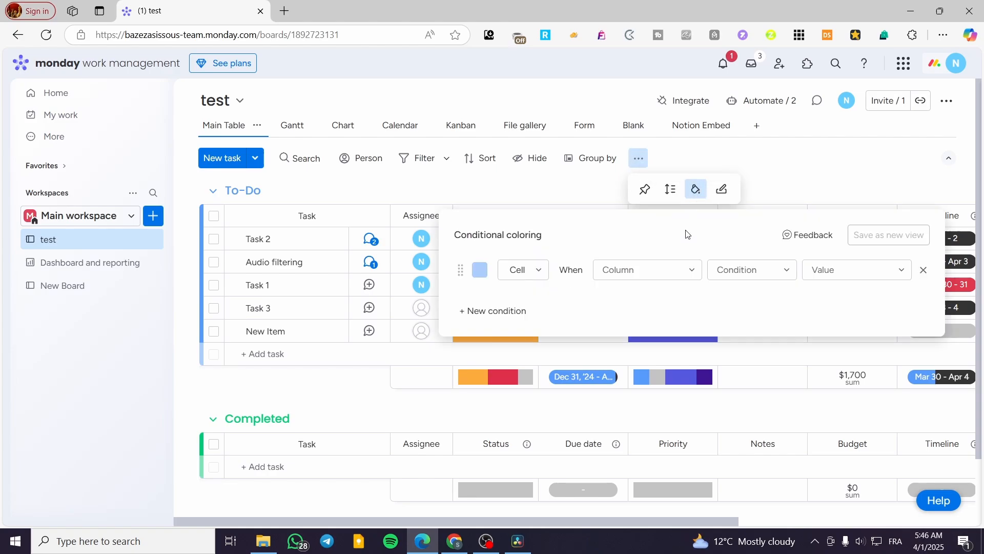
left_click(480, 270)
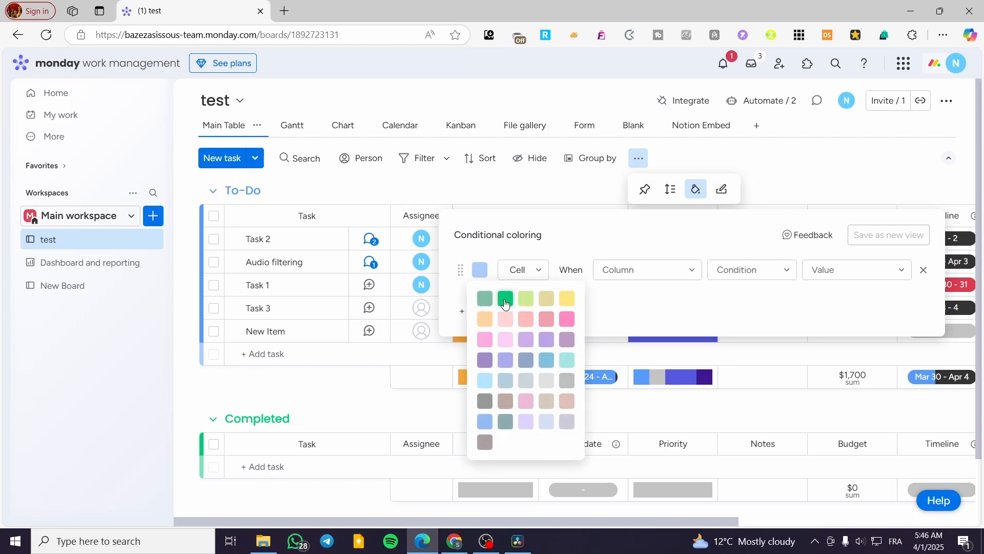
left_click(505, 298)
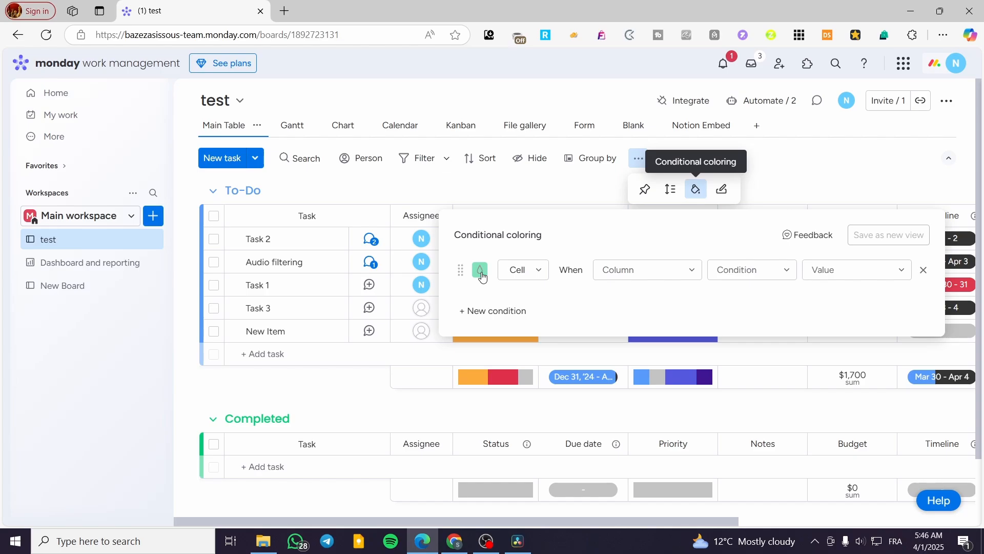
left_click(526, 275)
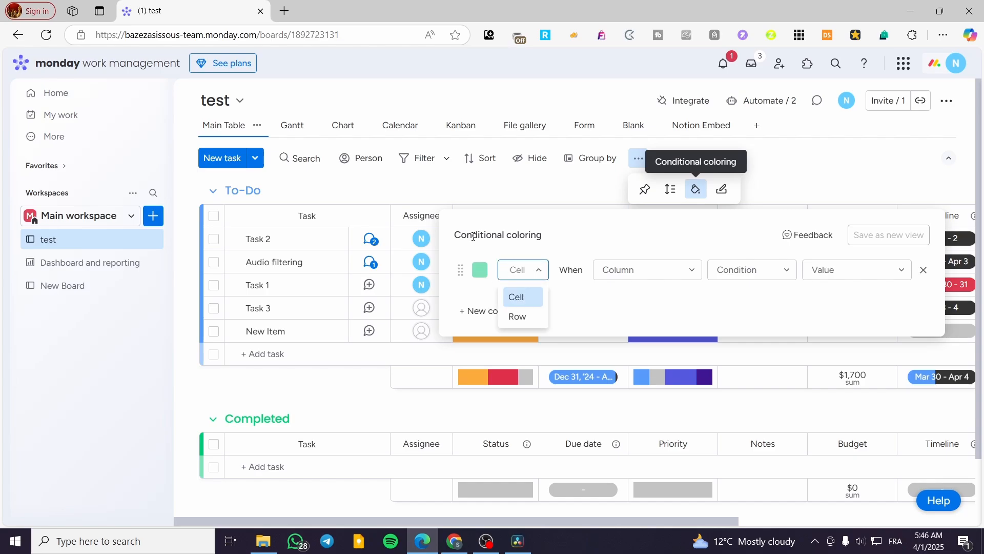
left_click(518, 318)
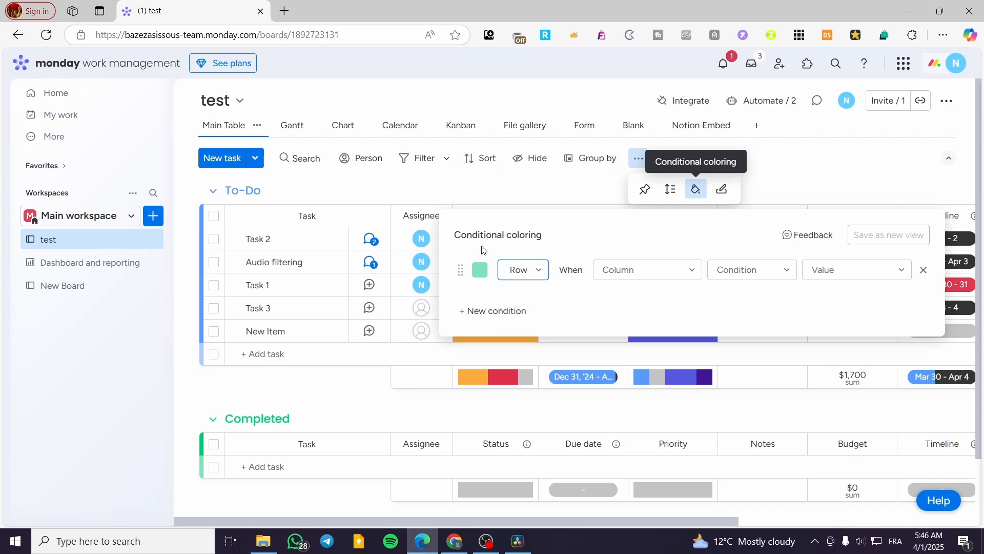
left_click(522, 271)
left_click(526, 302)
left_click(647, 271)
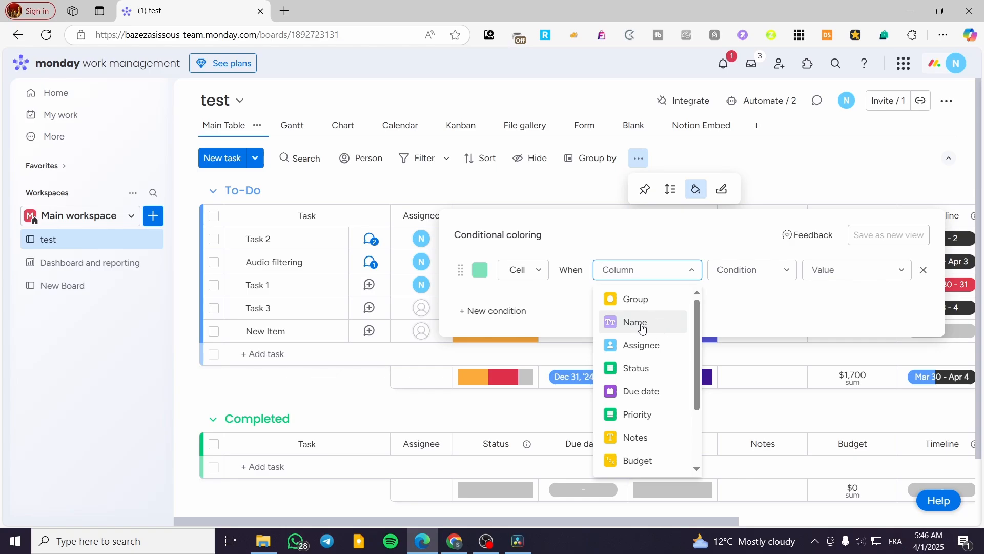
left_click(642, 324)
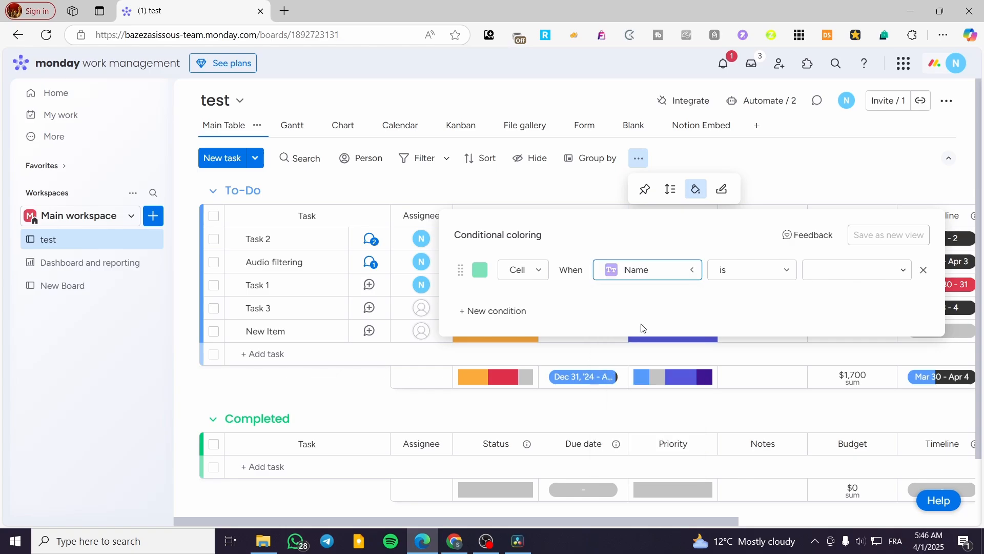
left_click(872, 279)
scroll(880, 353, "down", 1)
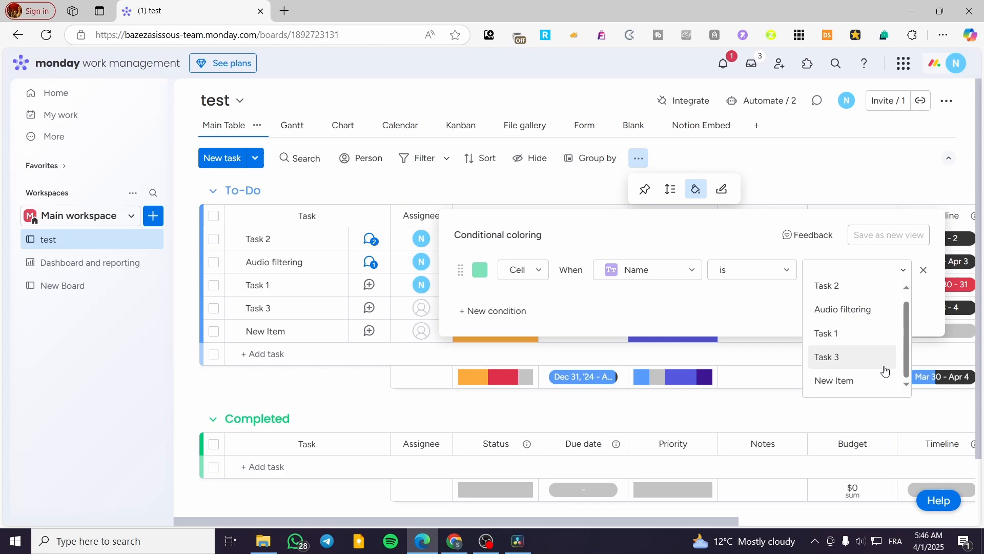
left_click(845, 293)
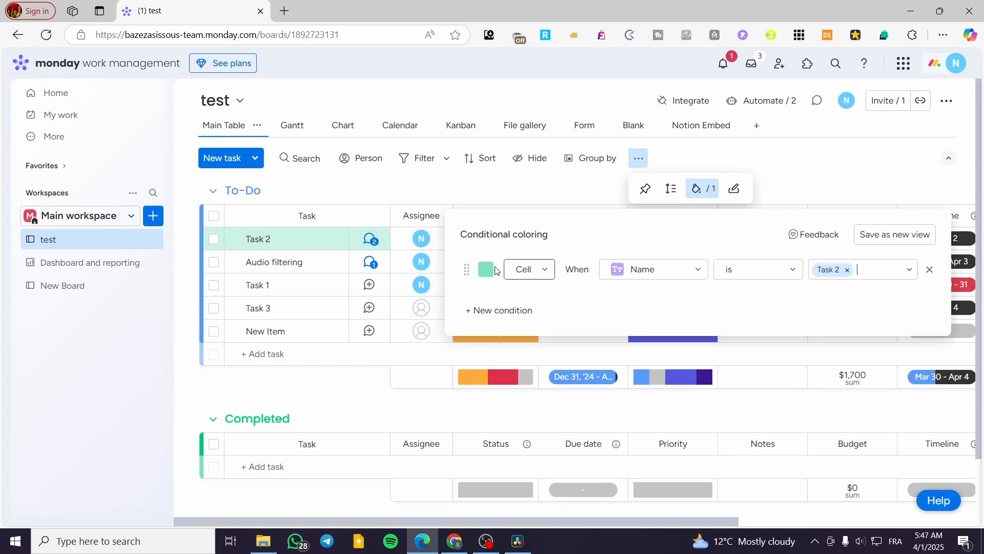
left_click(539, 271)
left_click(525, 316)
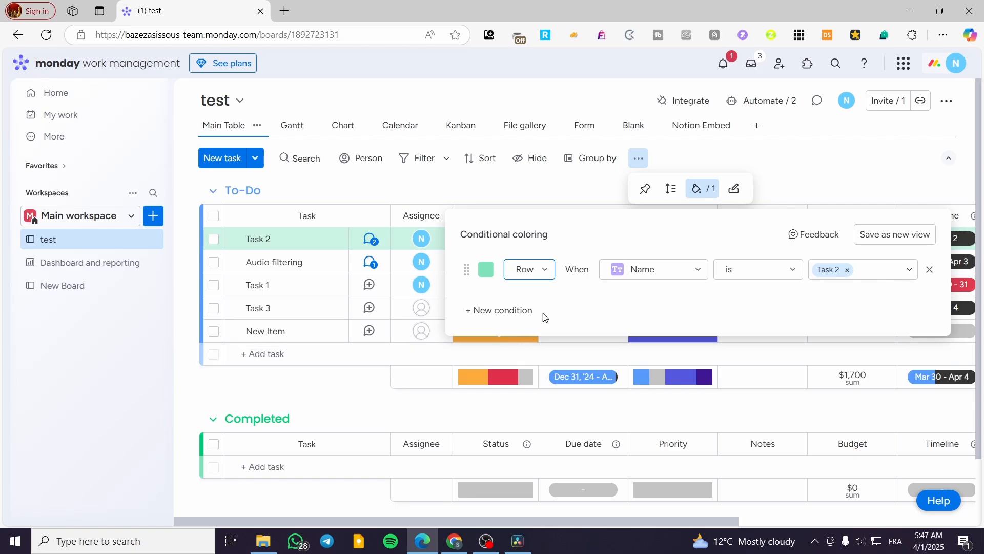
left_click(931, 186)
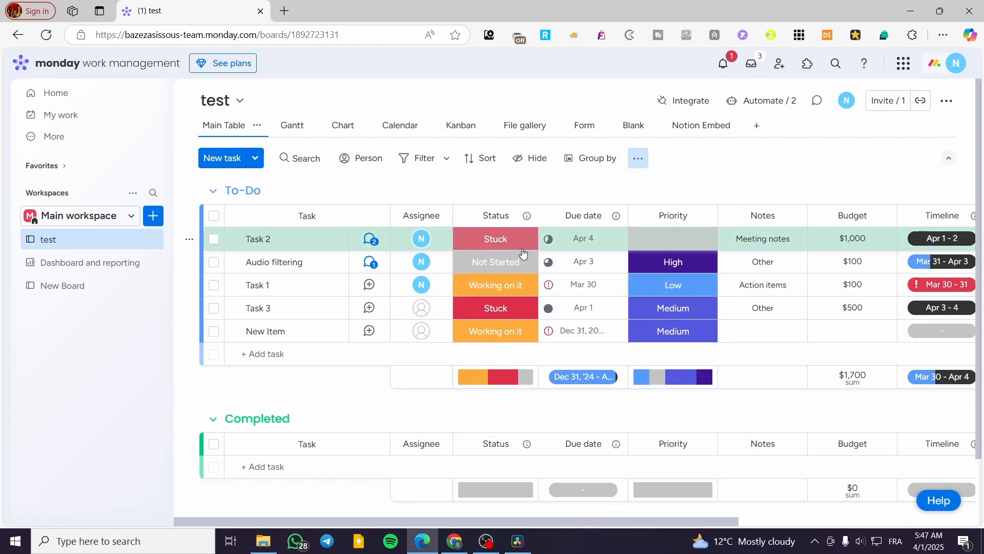
left_click_drag(622, 521, 408, 486)
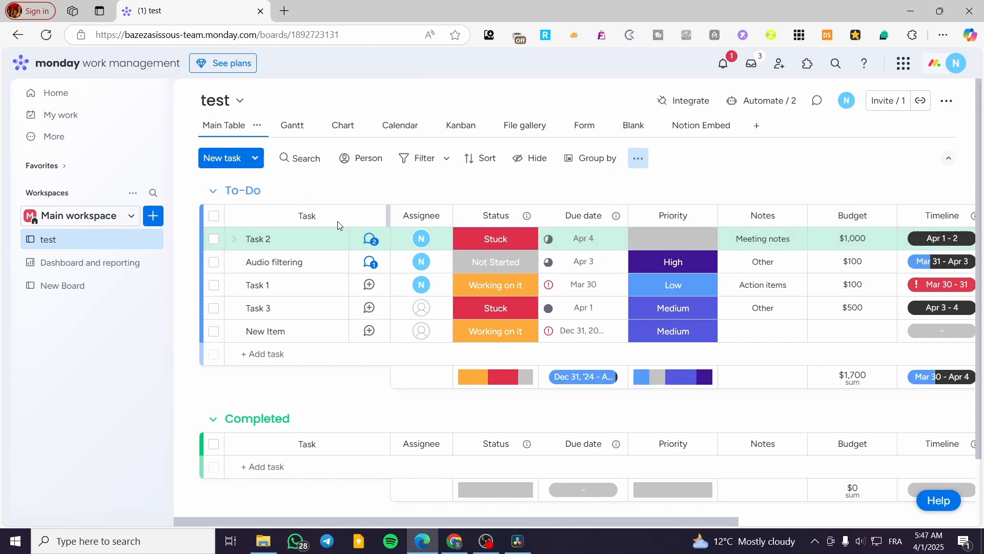
left_click(640, 158)
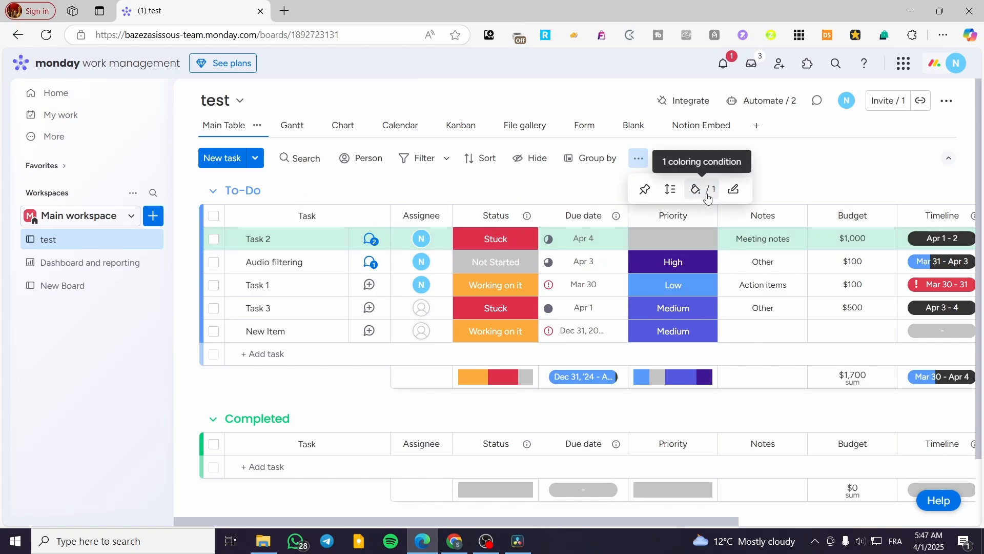
left_click(737, 191)
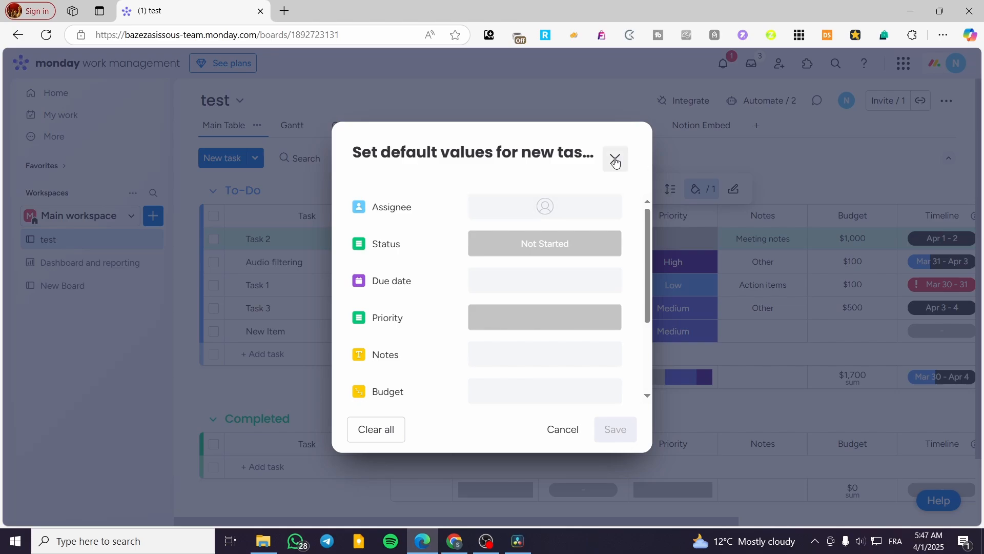
left_click(615, 158)
left_click(639, 159)
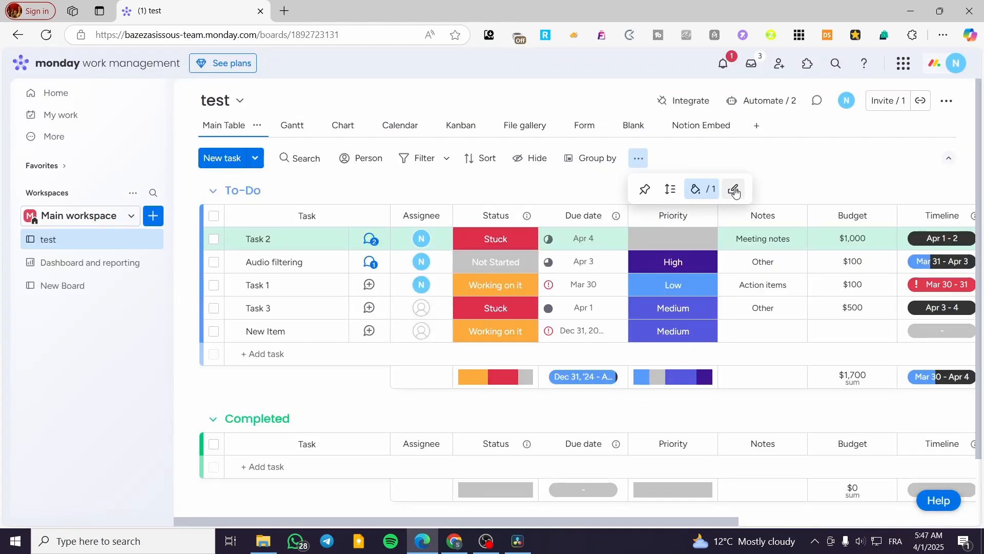
left_click(735, 191)
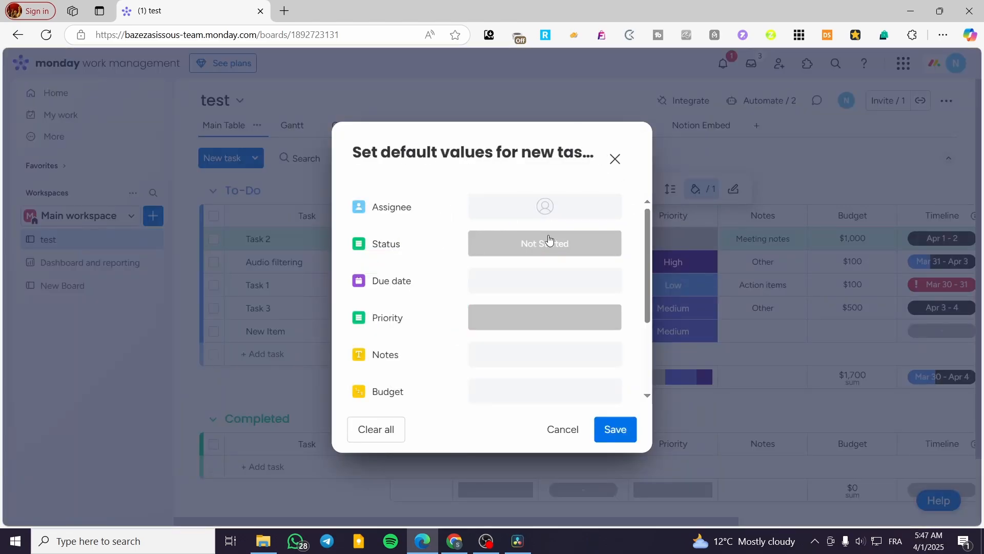
left_click(618, 159)
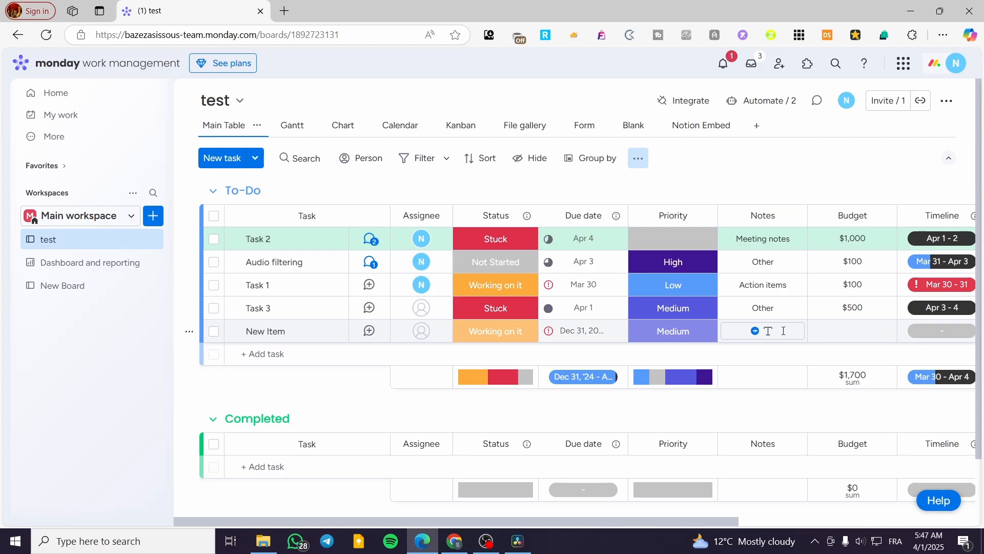
left_click(638, 158)
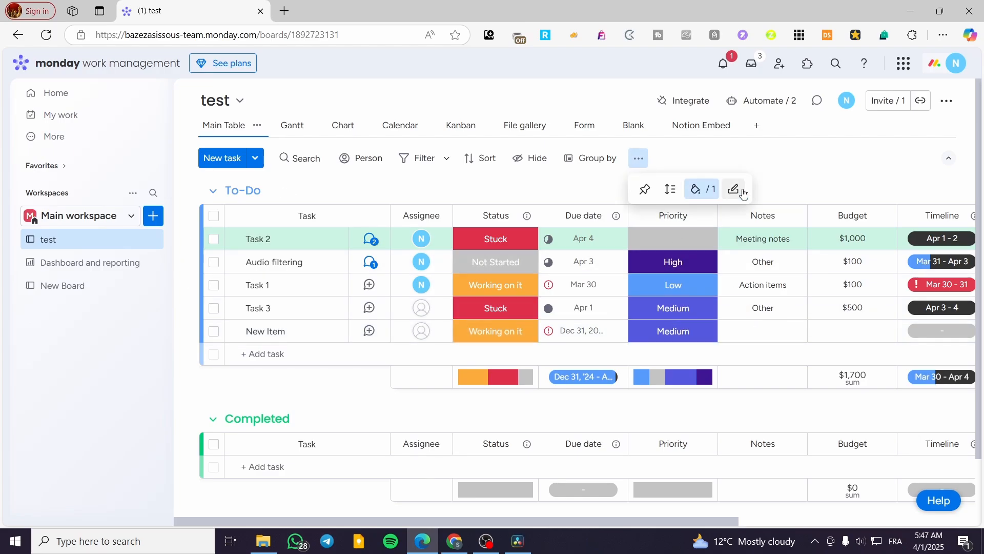
left_click(741, 191)
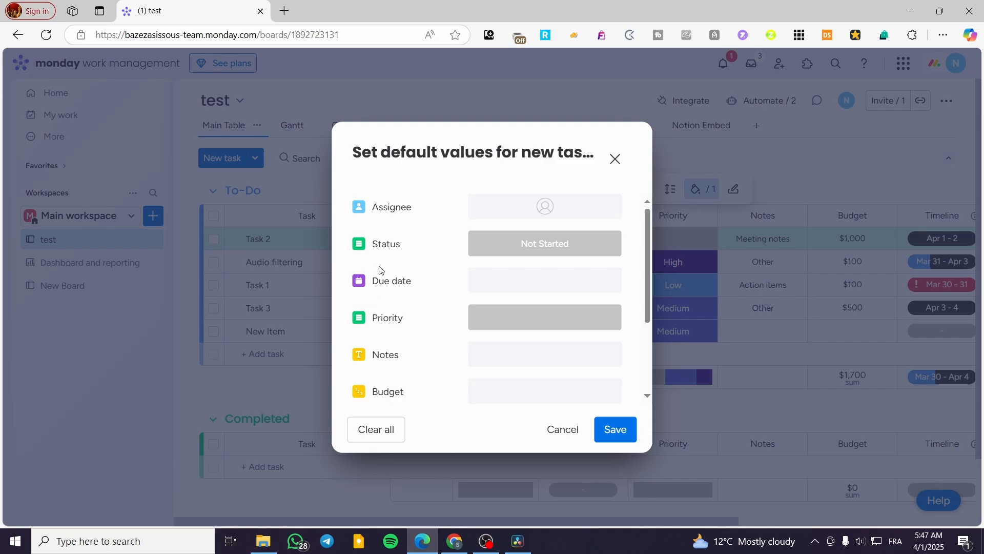
scroll(403, 324, "down", 3)
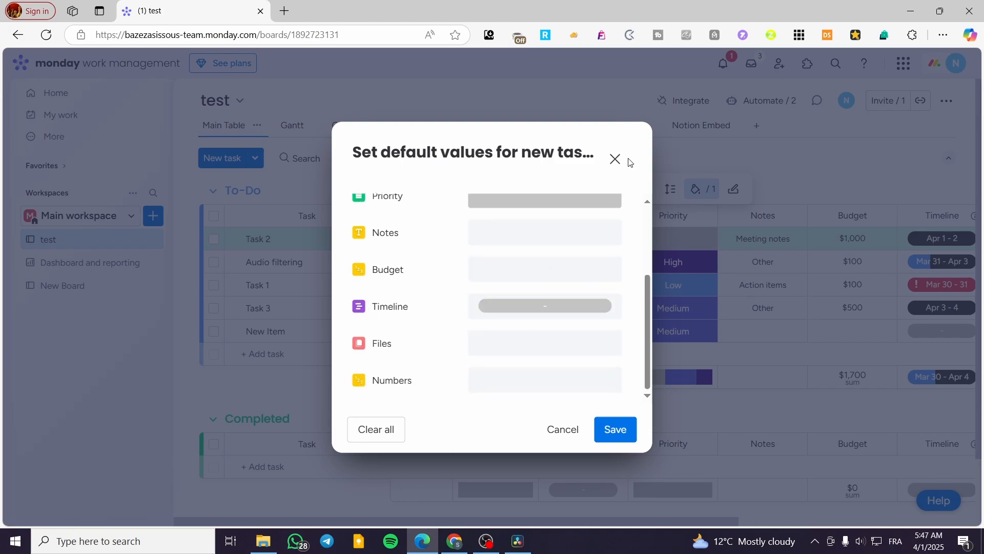
scroll(556, 332, "up", 3)
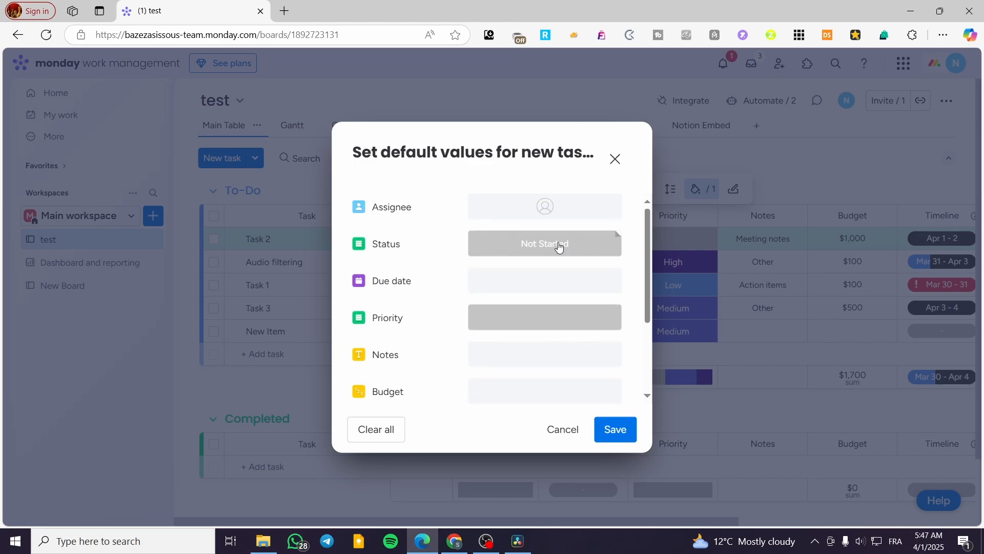
left_click(616, 159)
left_click(379, 186)
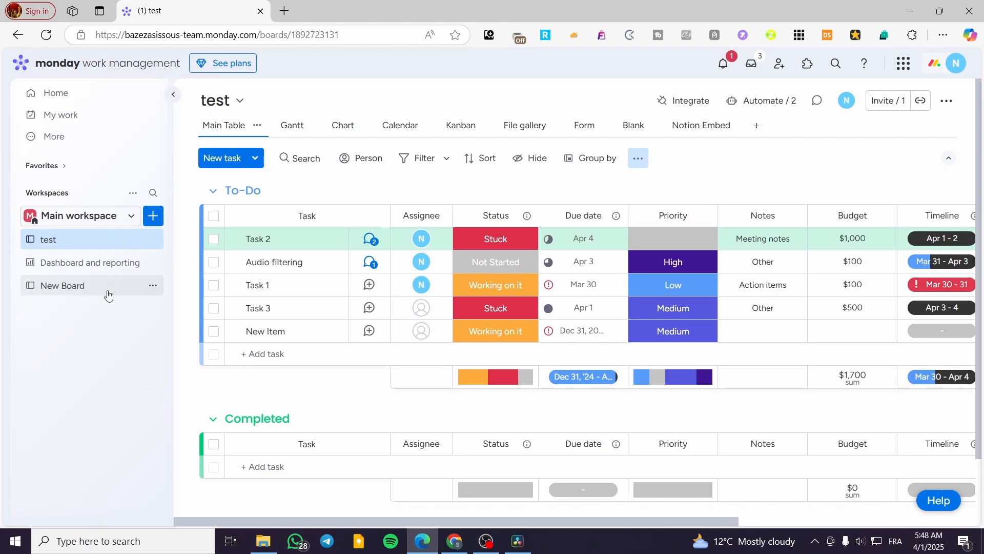
Step: On Dashboard and reporting, connect New Board as a second data source alongside test
left_click(75, 264)
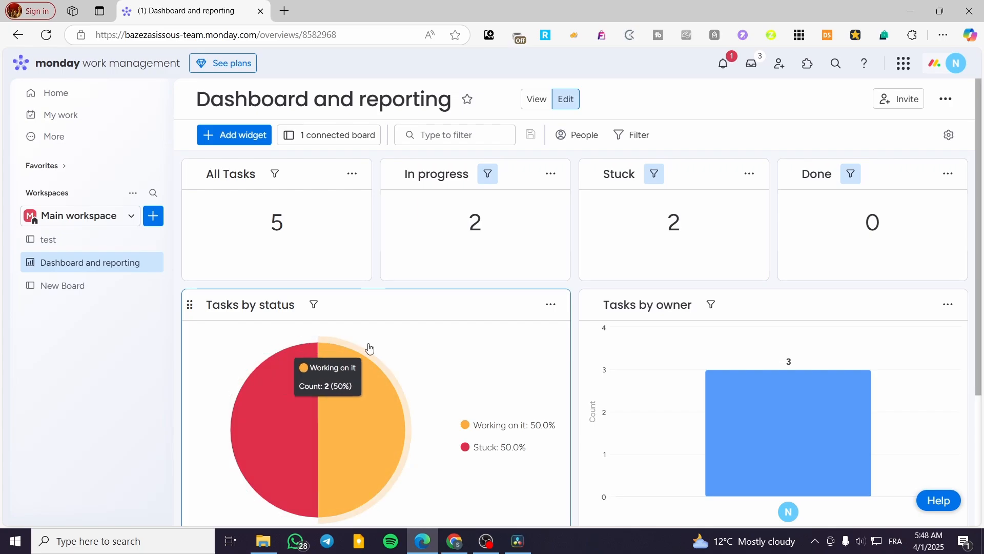
left_click(329, 135)
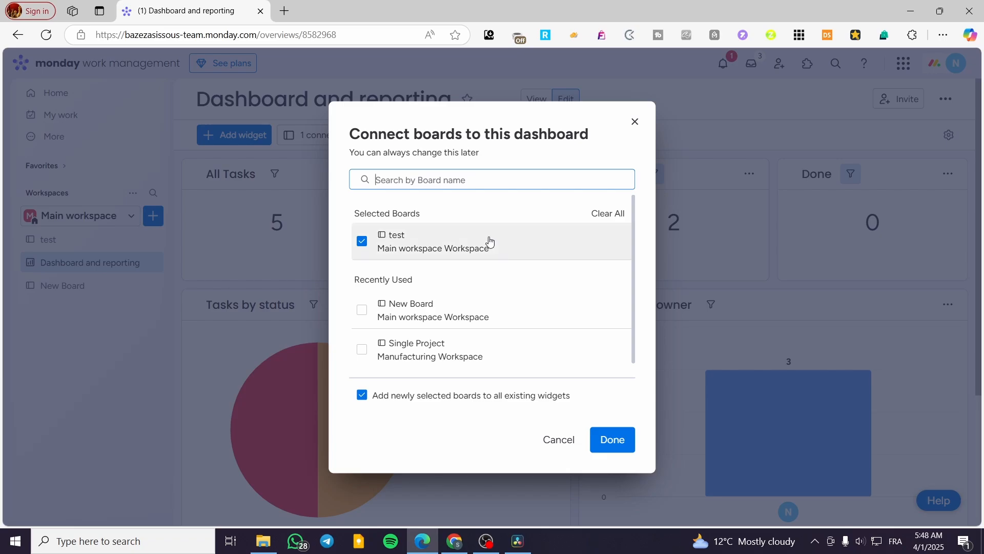
left_click(635, 122)
scroll(612, 237, "down", 3)
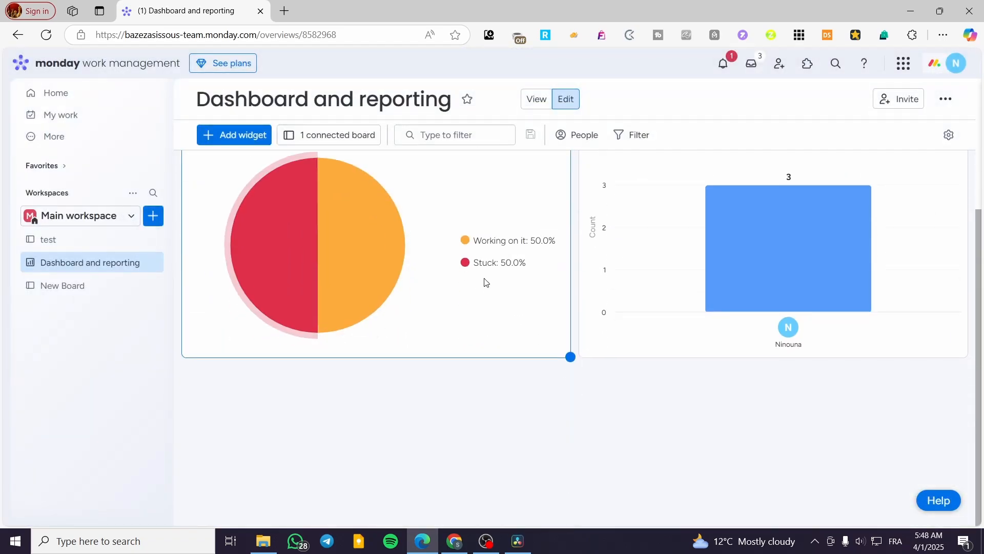
scroll(639, 345, "up", 3)
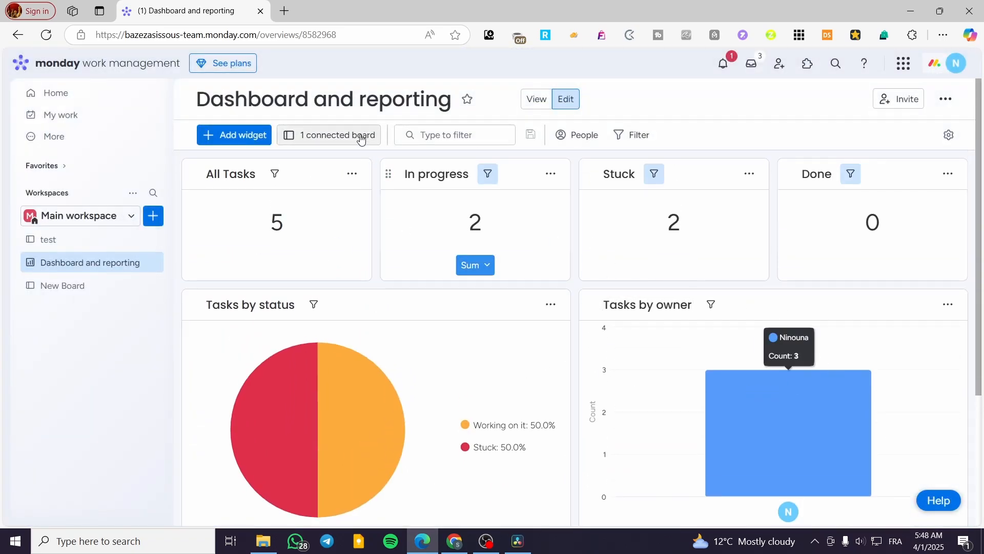
left_click(342, 134)
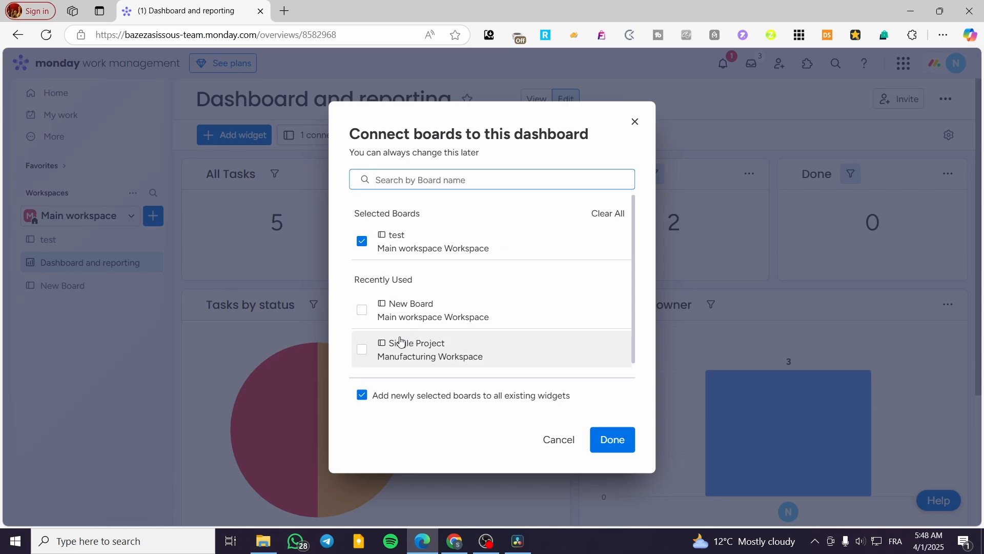
left_click(361, 312)
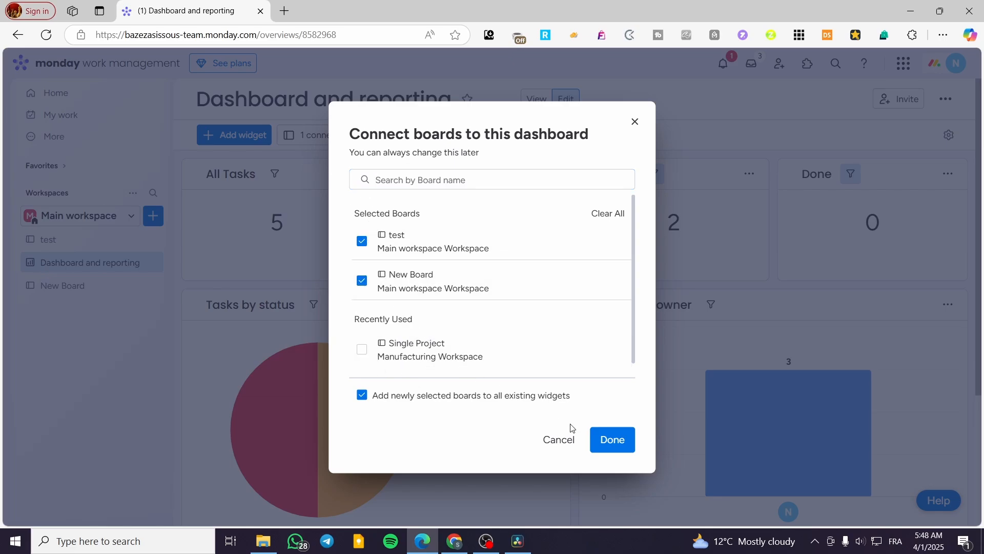
left_click(619, 448)
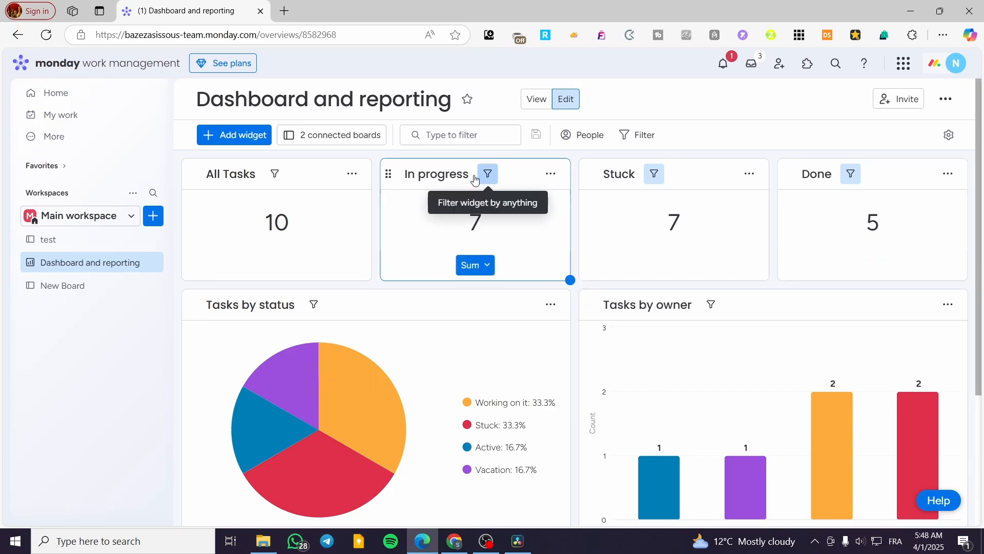
Step: Return to the test board and switch its Filter panel to advanced filters
left_click(80, 250)
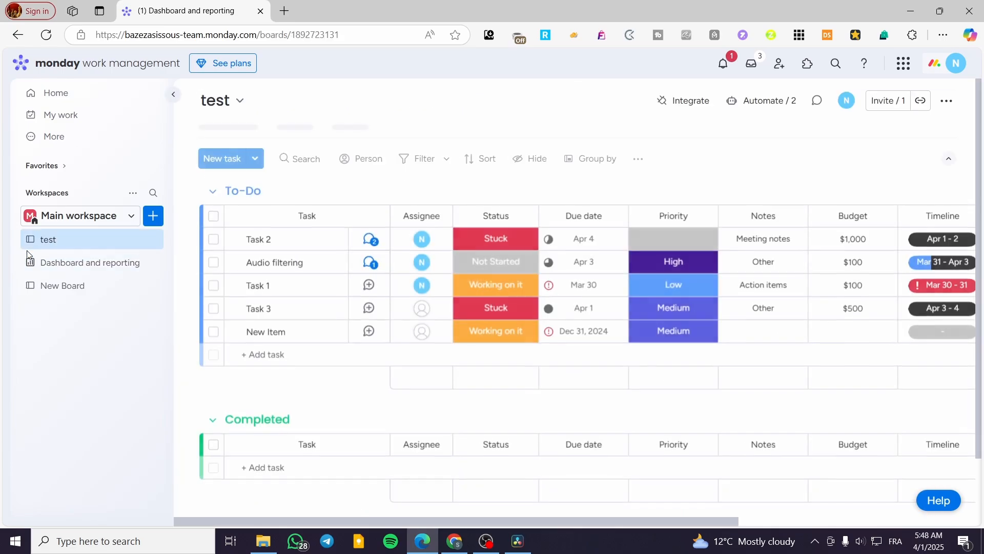
left_click(430, 160)
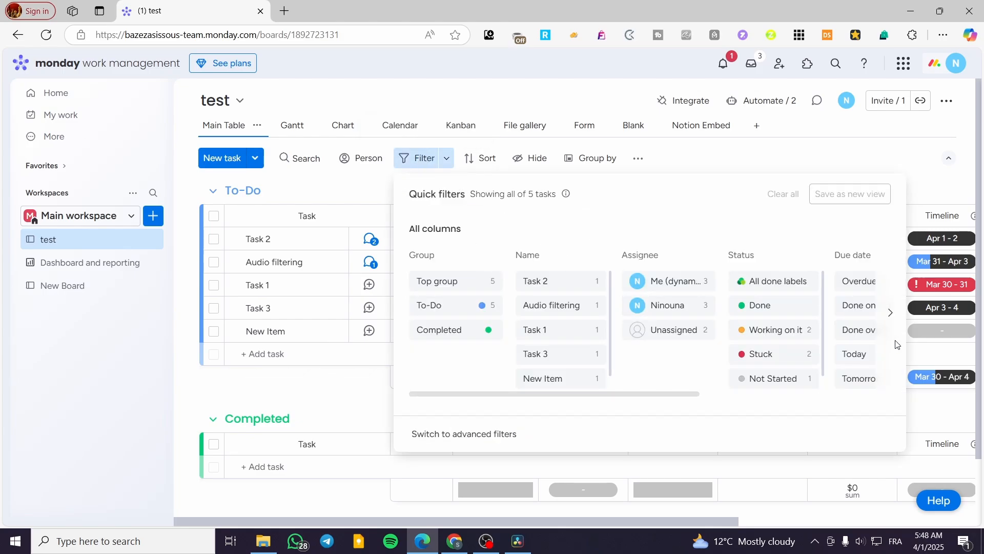
left_click_drag(655, 394, 562, 389)
left_click_drag(605, 397, 523, 380)
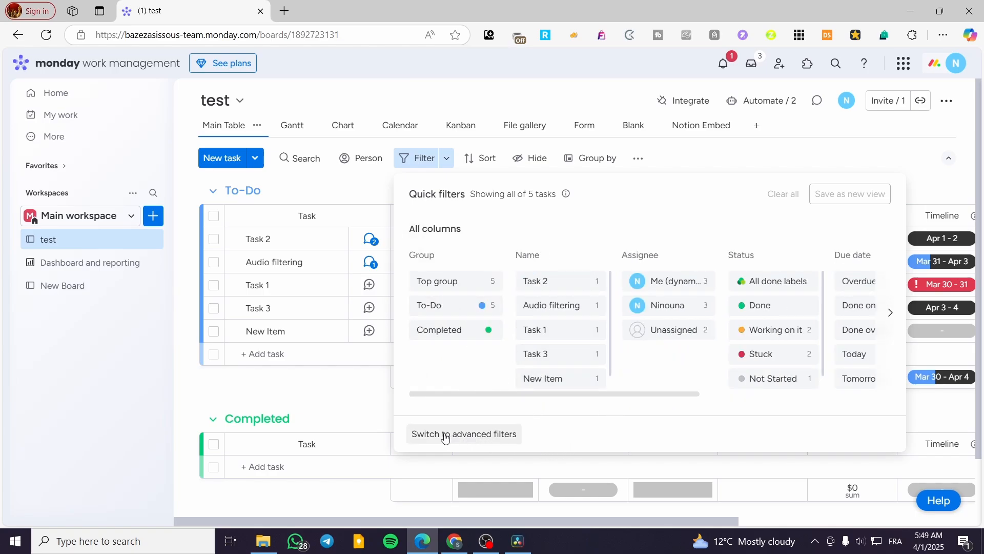
left_click(490, 435)
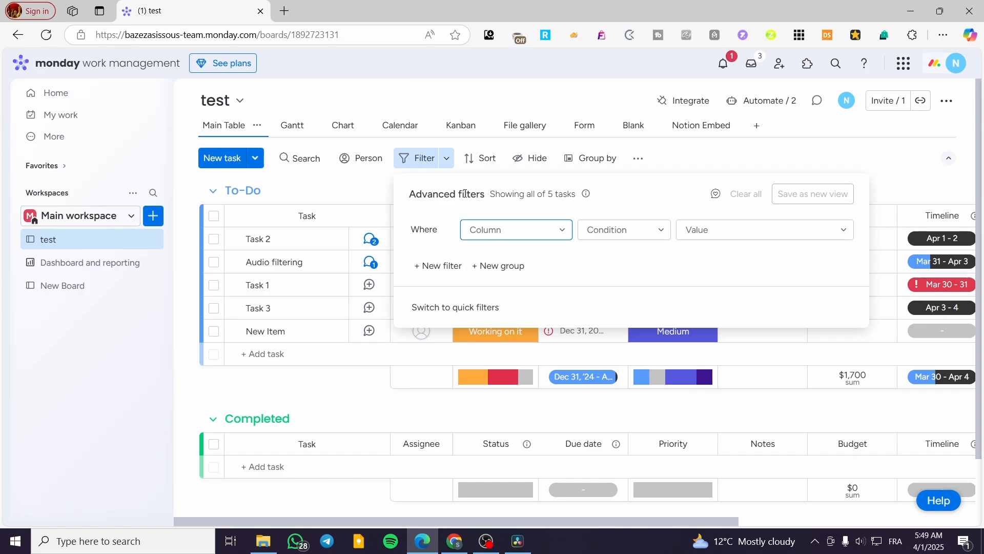
Step: Start an advanced filter condition on the Notes column using 'contains'
left_click(547, 234)
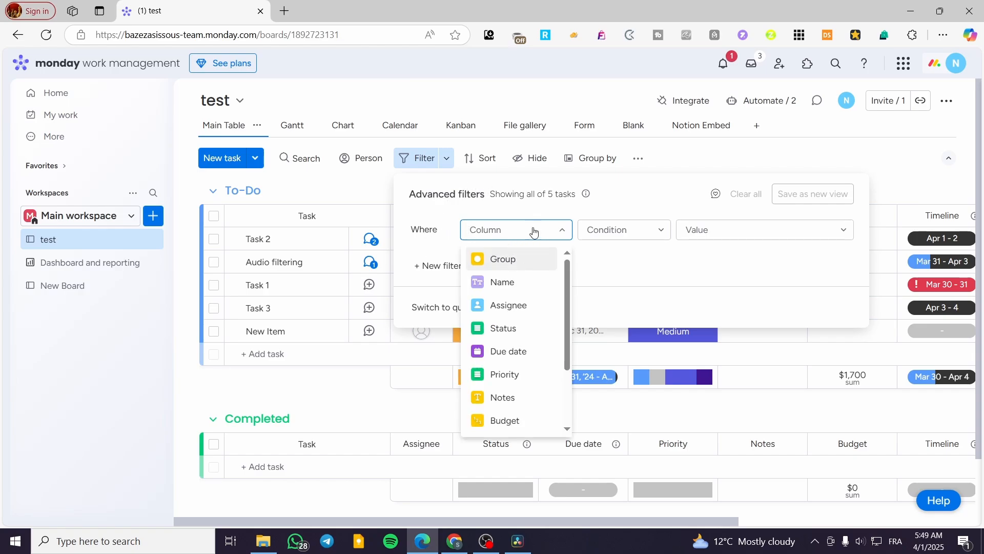
mouse_move(562, 268)
left_mouse_down()
mouse_move(565, 330)
mouse_move(563, 265)
left_mouse_up()
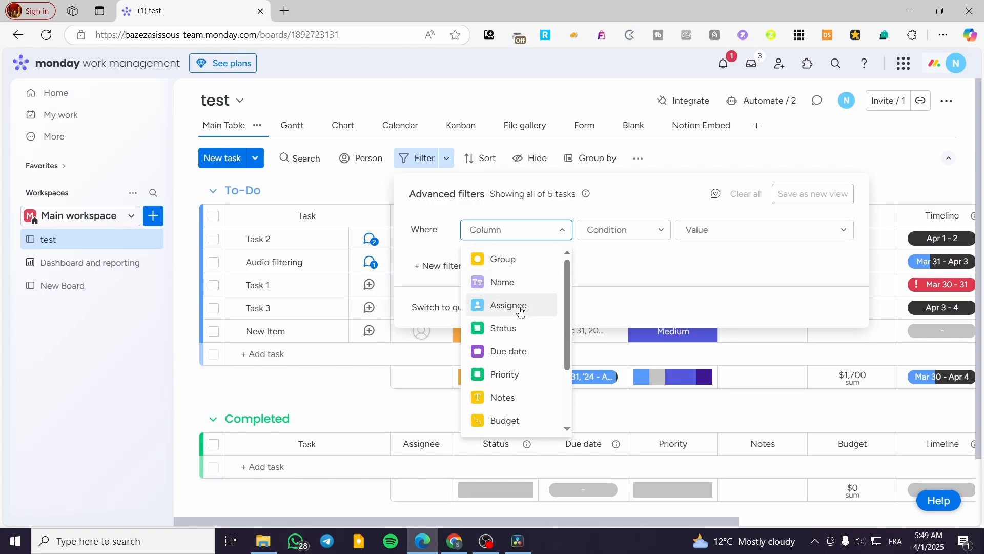
scroll(523, 345, "down", 2)
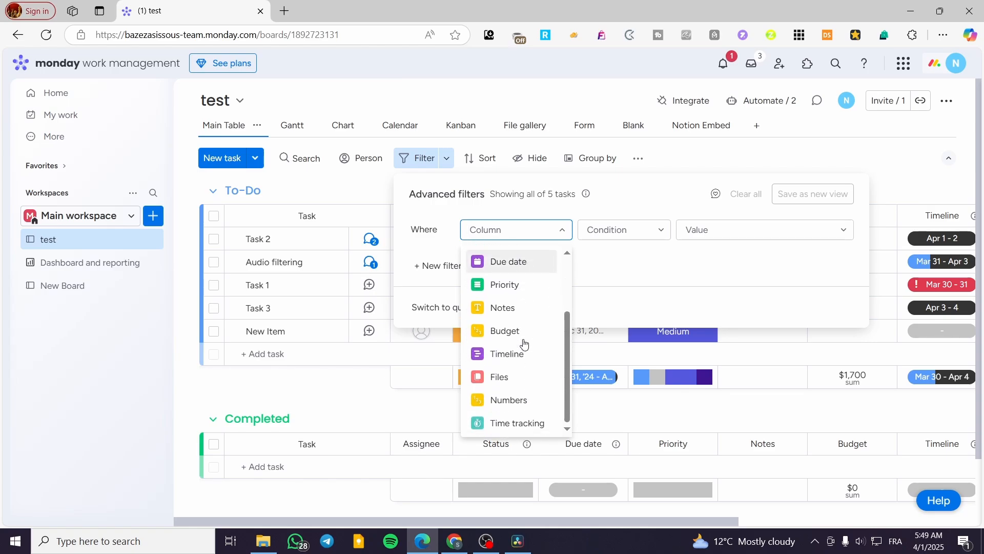
left_click(511, 309)
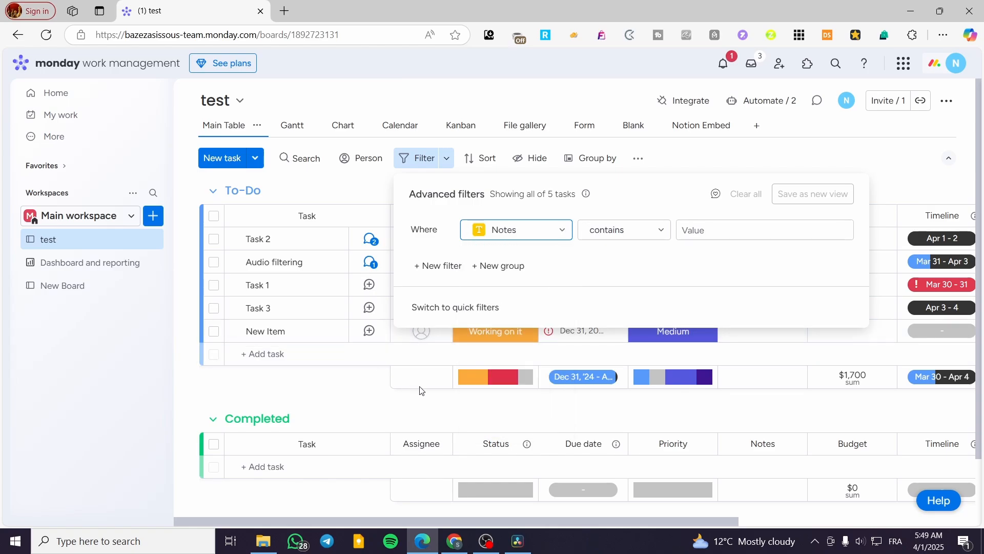
left_click(637, 231)
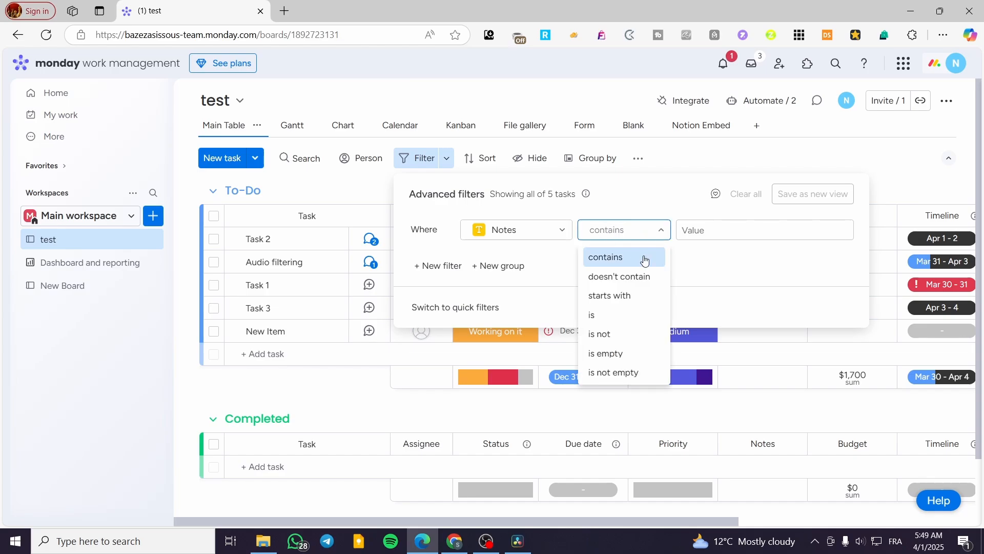
left_click(627, 237)
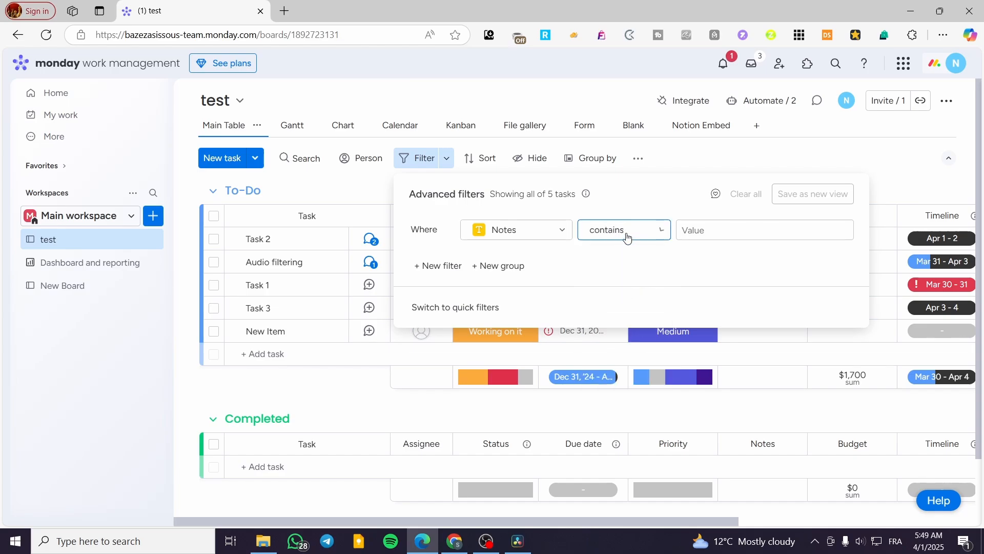
left_click(742, 235)
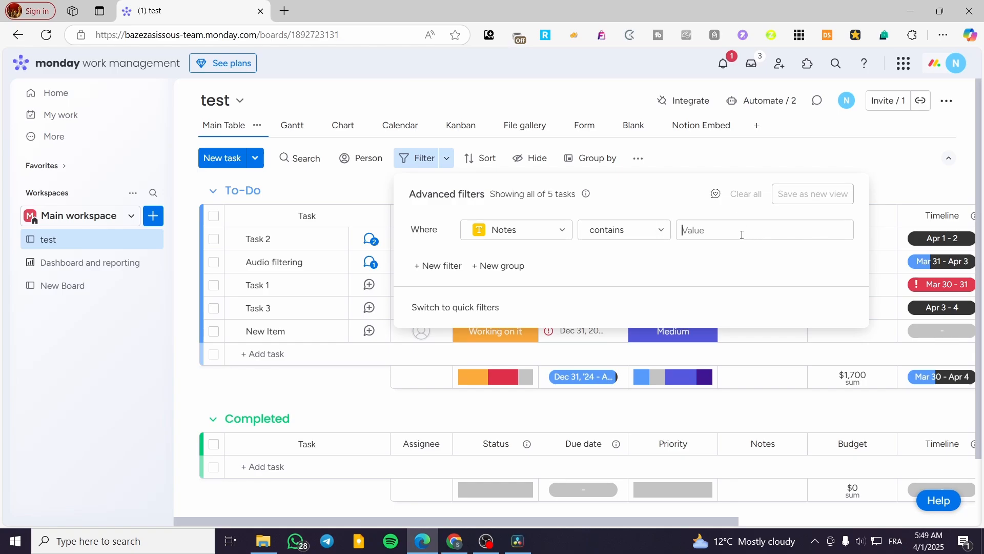
Step: Change the filter column to Name, review its value list, then close filters unapplied
left_click(558, 228)
left_click(526, 287)
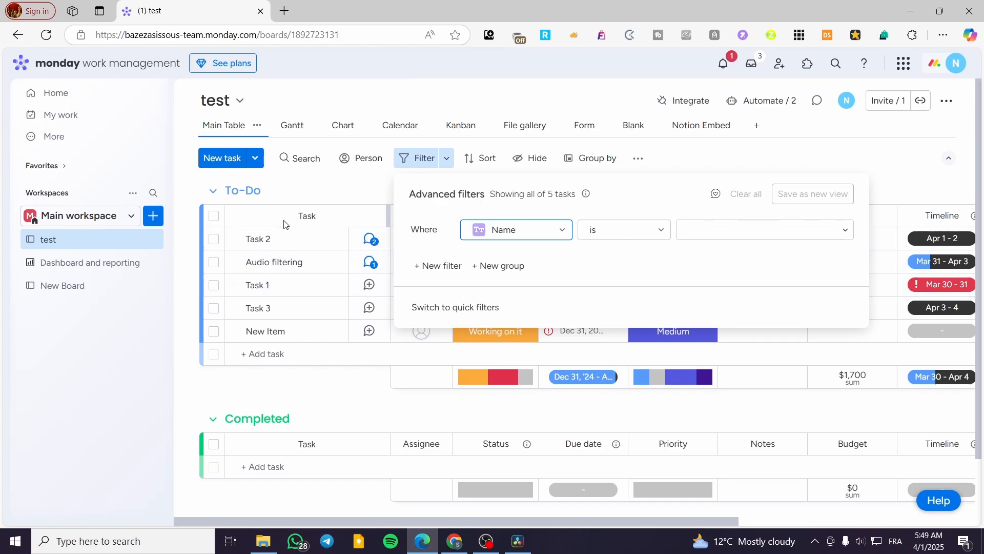
left_click(746, 229)
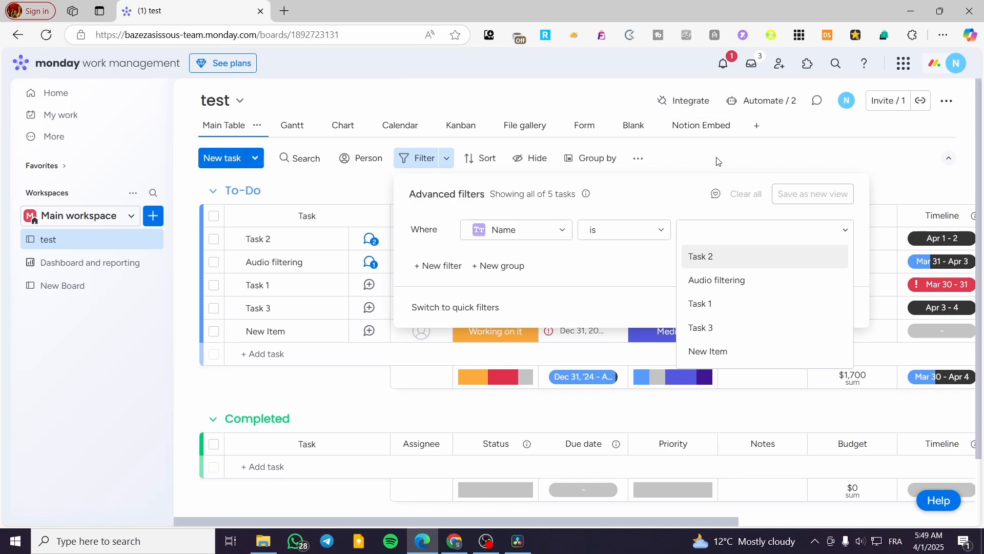
left_click(708, 167)
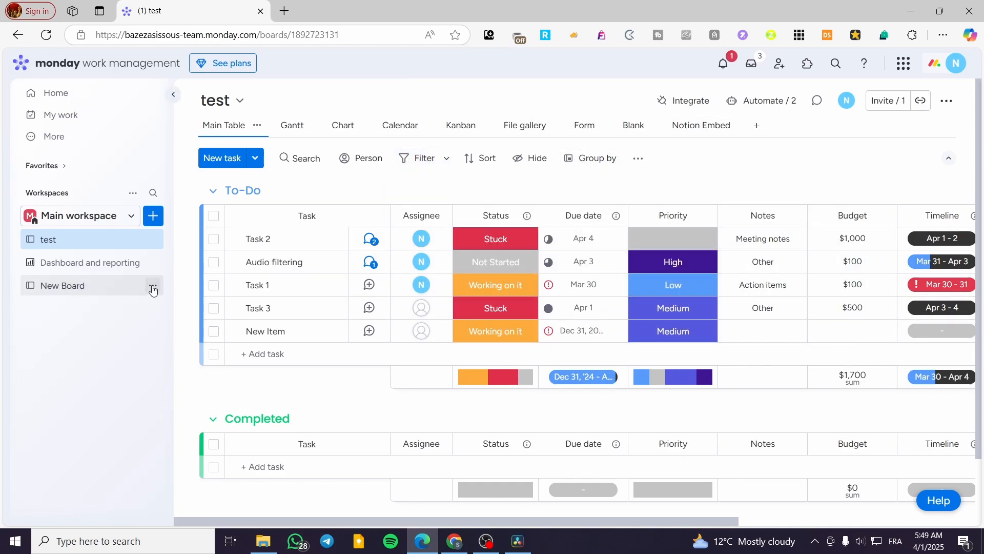
left_click(153, 288)
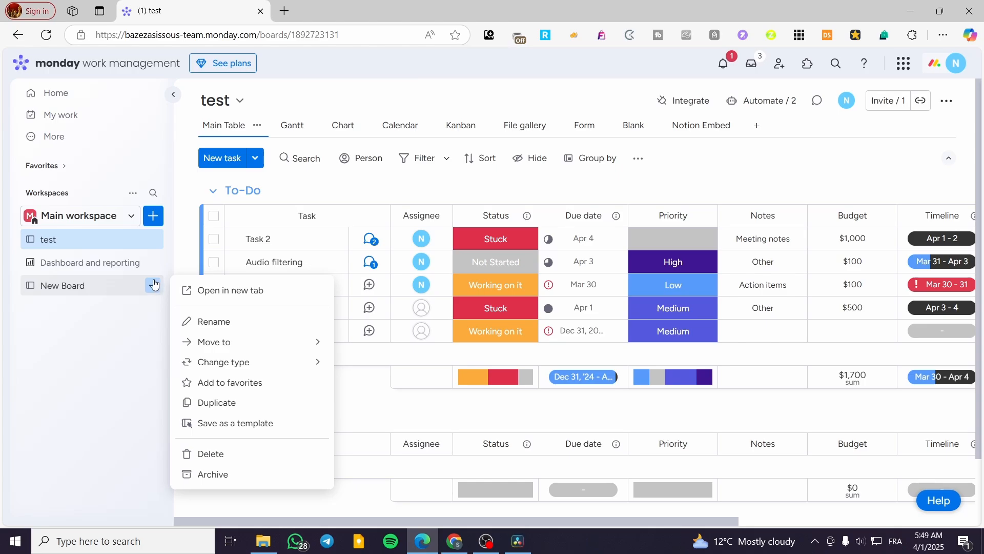
left_click(131, 318)
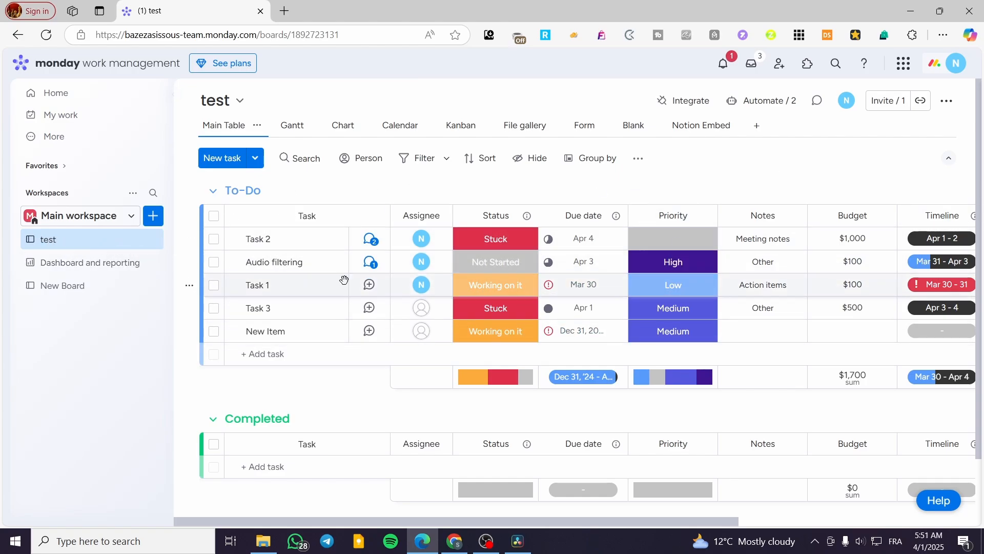
scroll(503, 375, "down", 1)
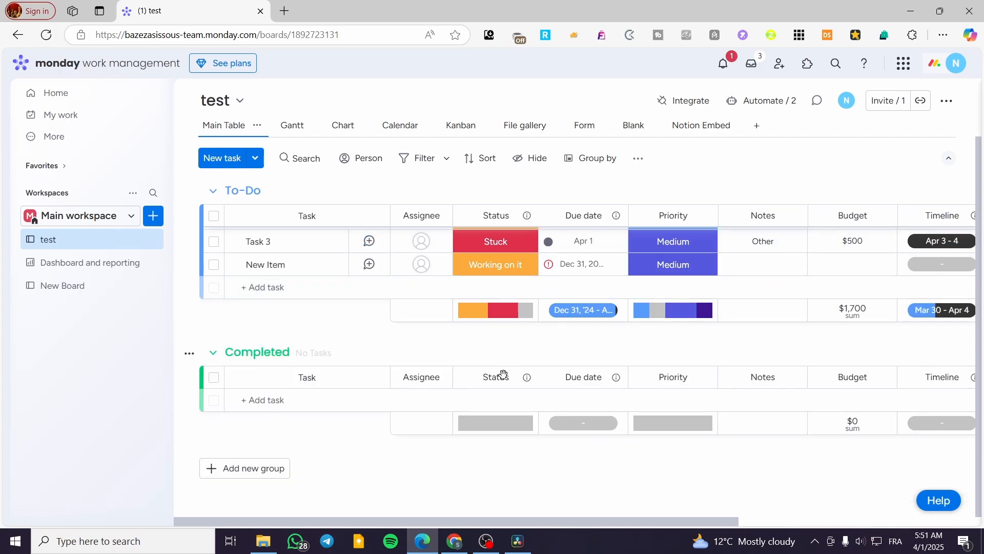
scroll(504, 375, "up", 1)
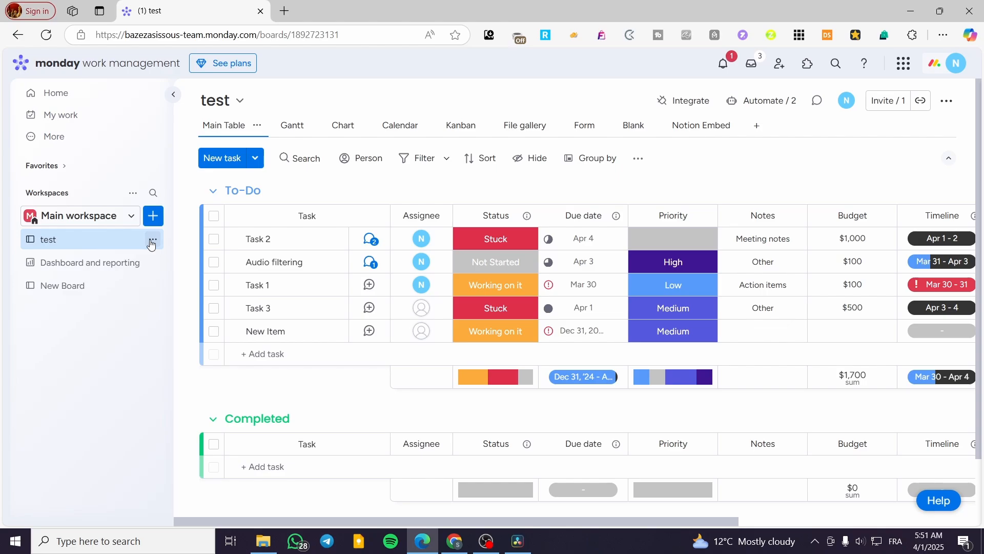
Step: Save the test board as a Standard template, keeping the original board in the workspace
left_click(153, 241)
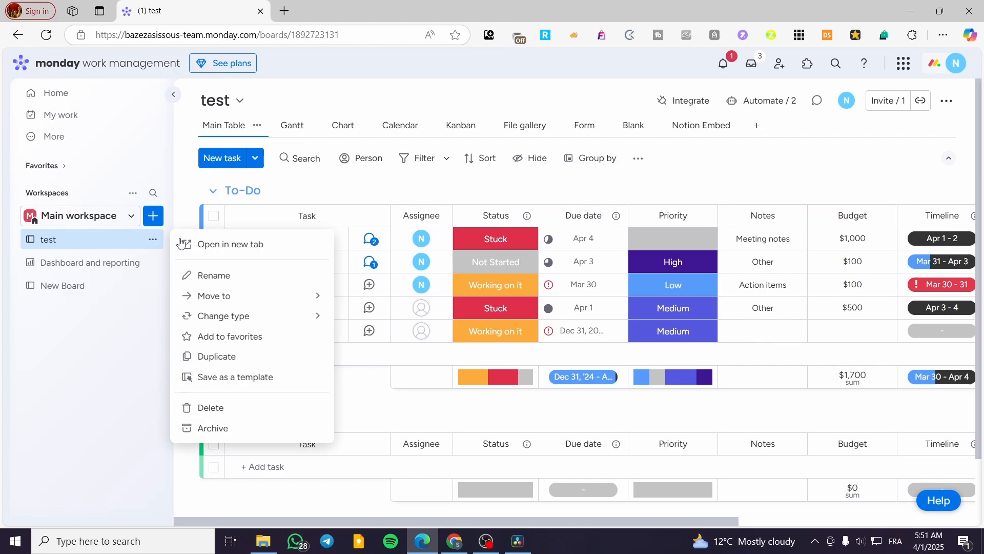
left_click(235, 379)
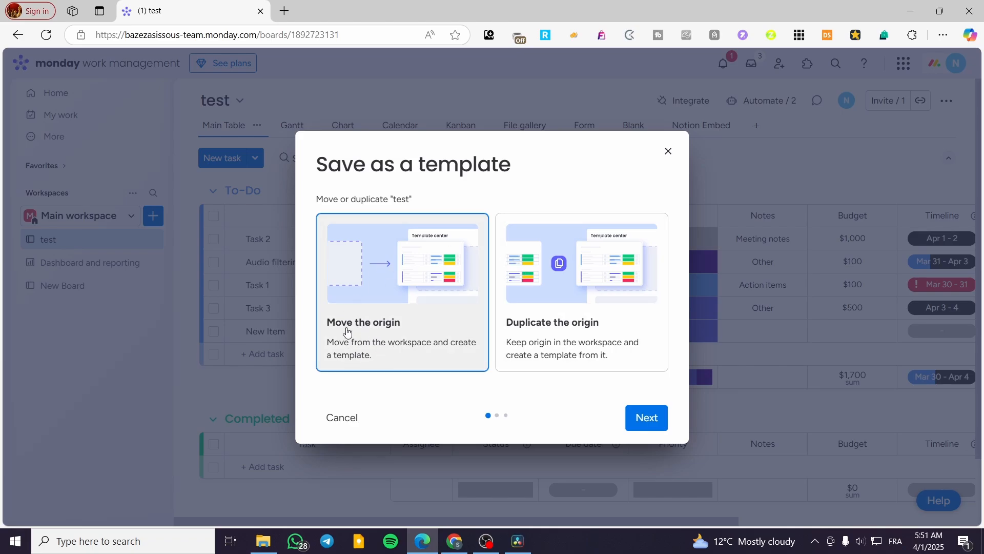
left_click(581, 326)
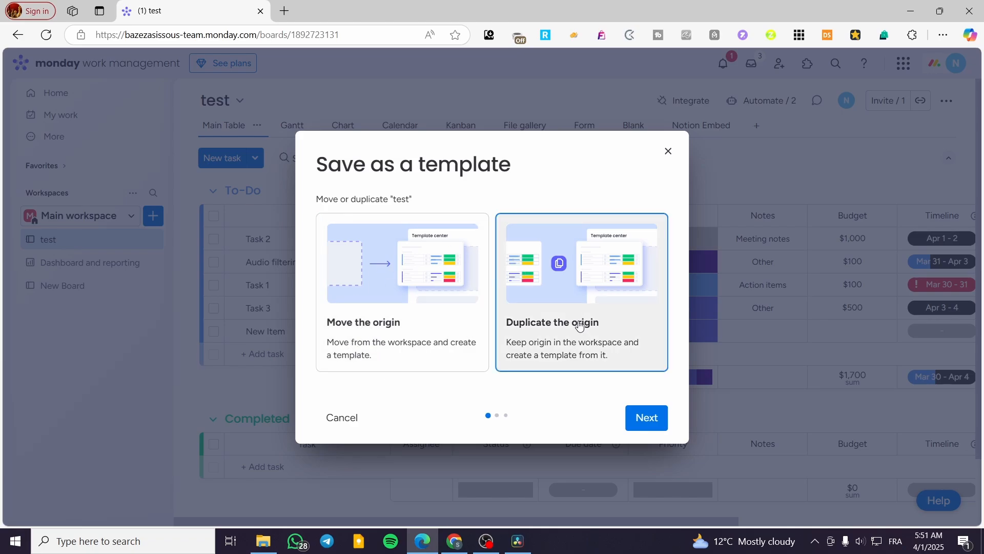
left_click(651, 430)
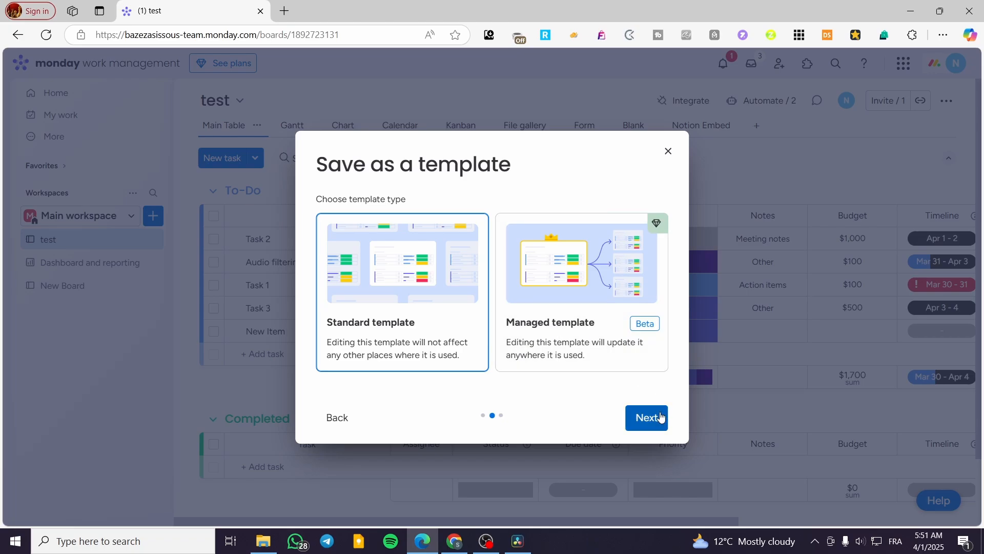
left_click(636, 419)
Step: Rename the template to the owner's first name plus 'management tasks template' and create it
left_click_drag(399, 296, 284, 295)
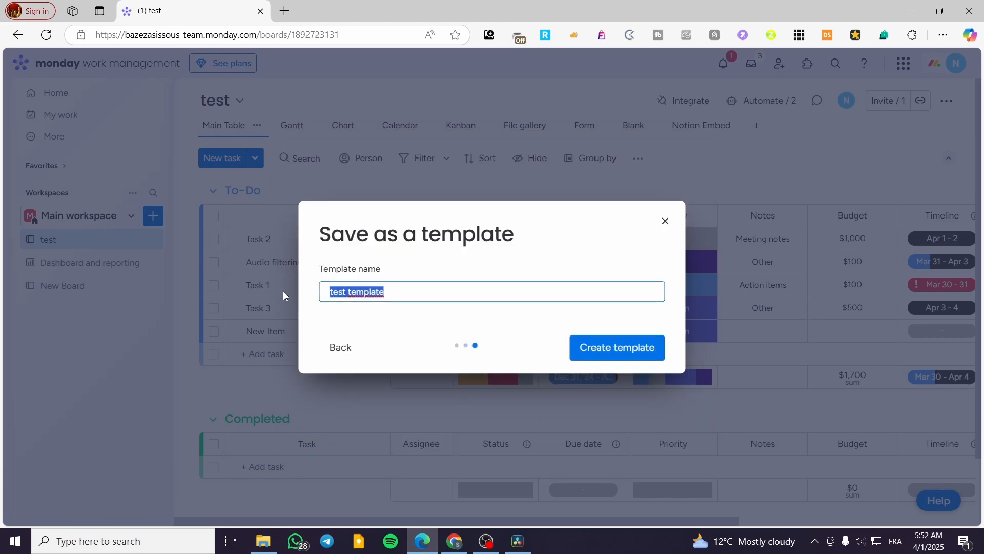
type("J")
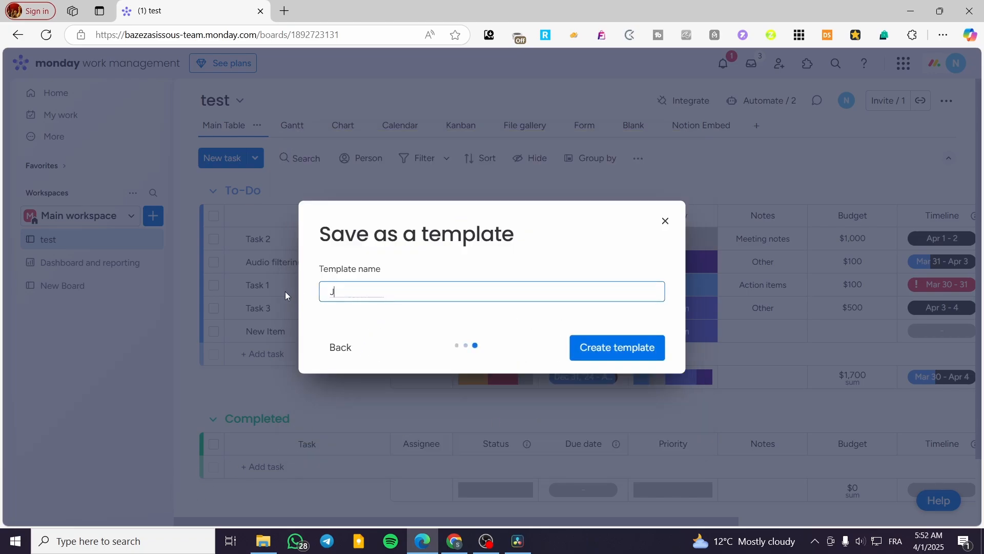
type("ack's management tas")
type("ks template")
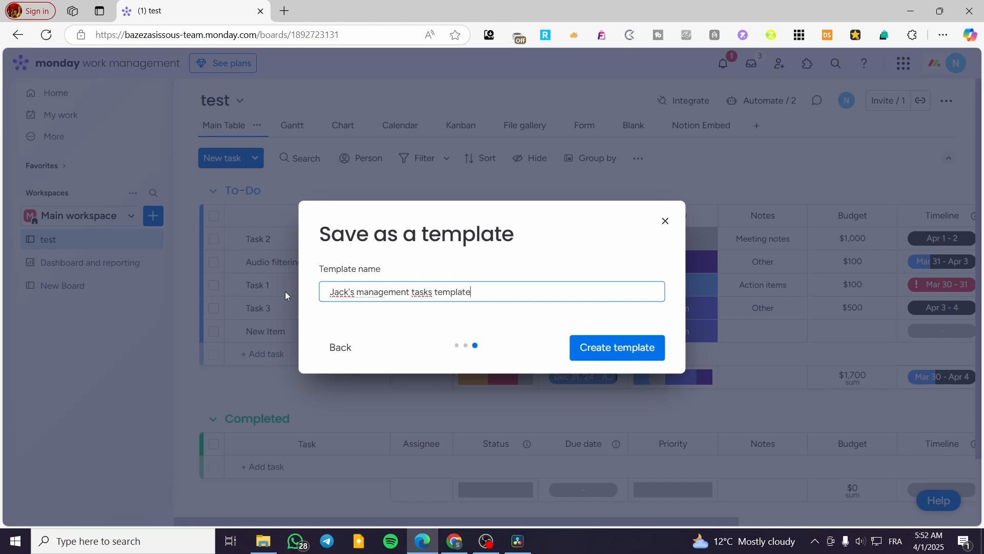
left_click(617, 347)
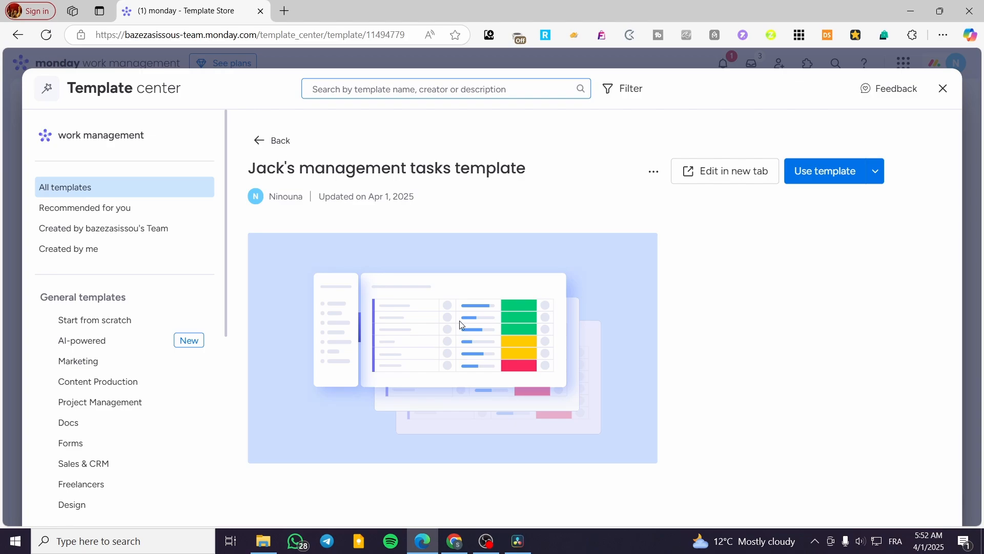
Step: Copy the new template's link and browse Recommended, Team, My, Marketing and All templates
left_click(654, 171)
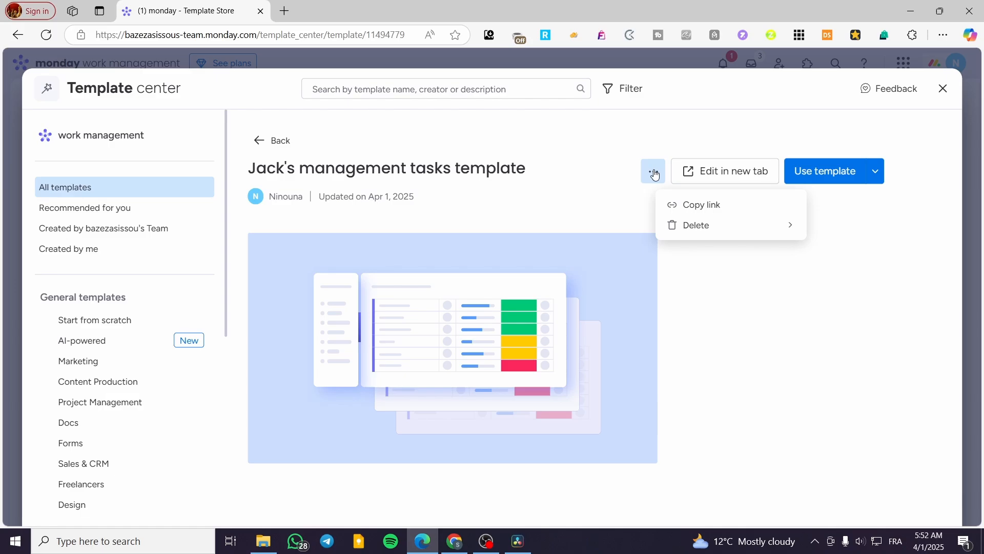
left_click(744, 208)
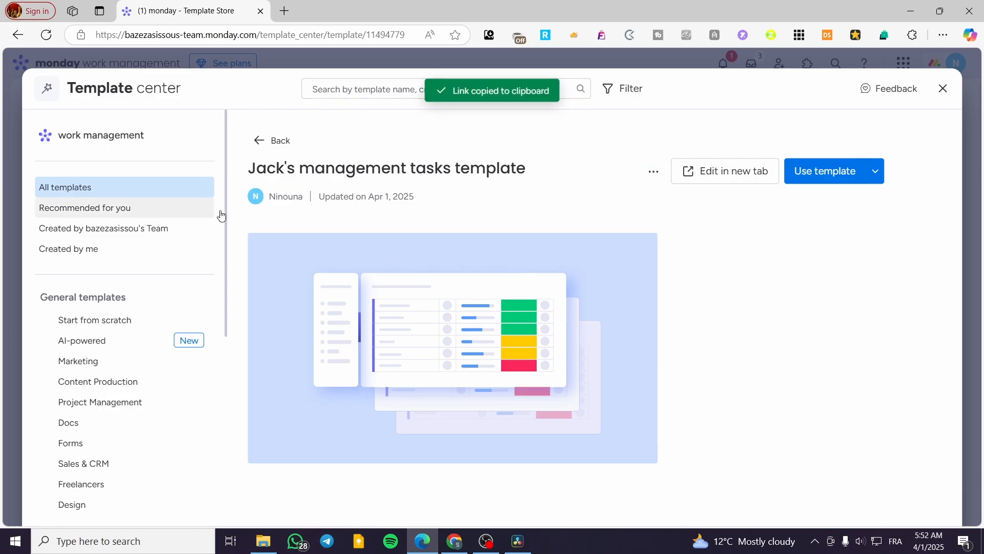
left_click(147, 210)
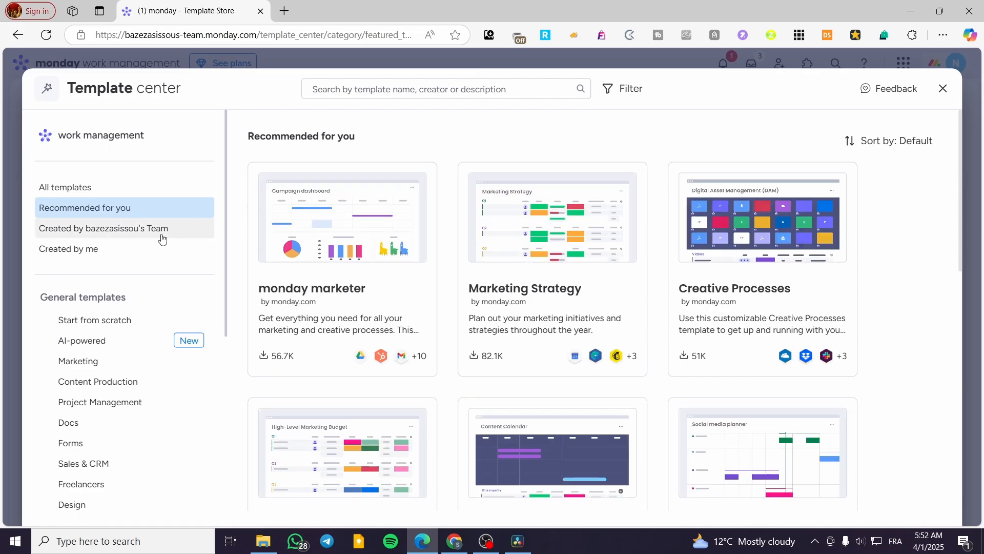
left_click(137, 235)
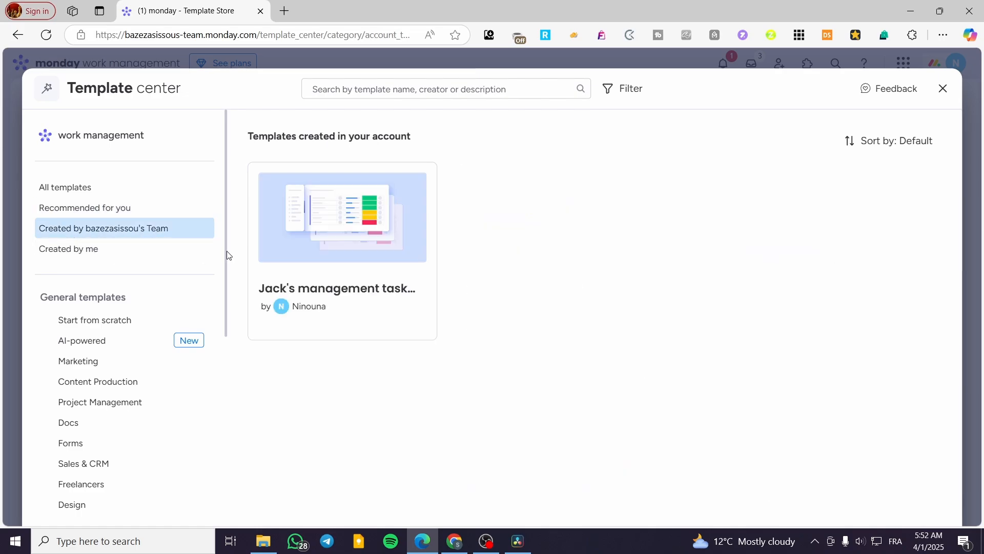
left_click(152, 255)
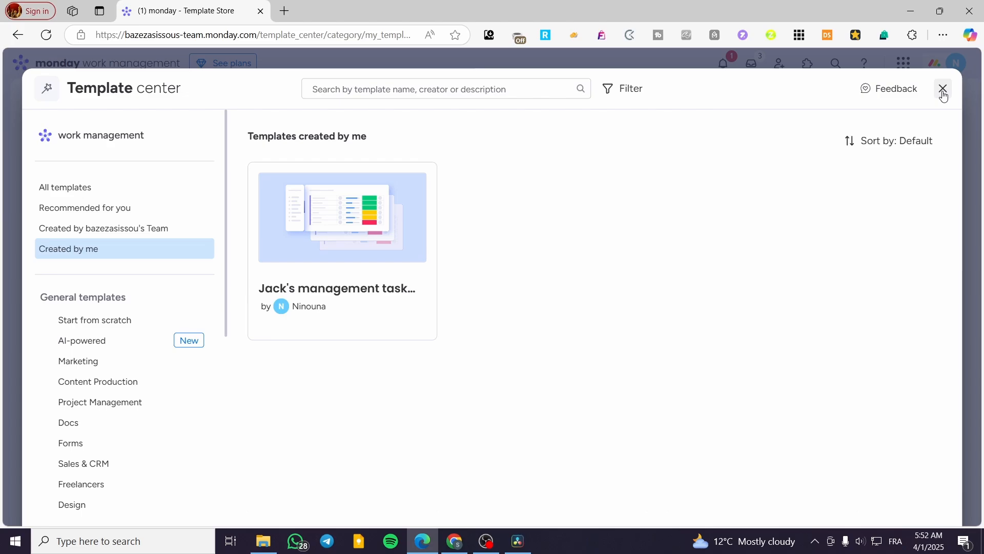
left_click(132, 361)
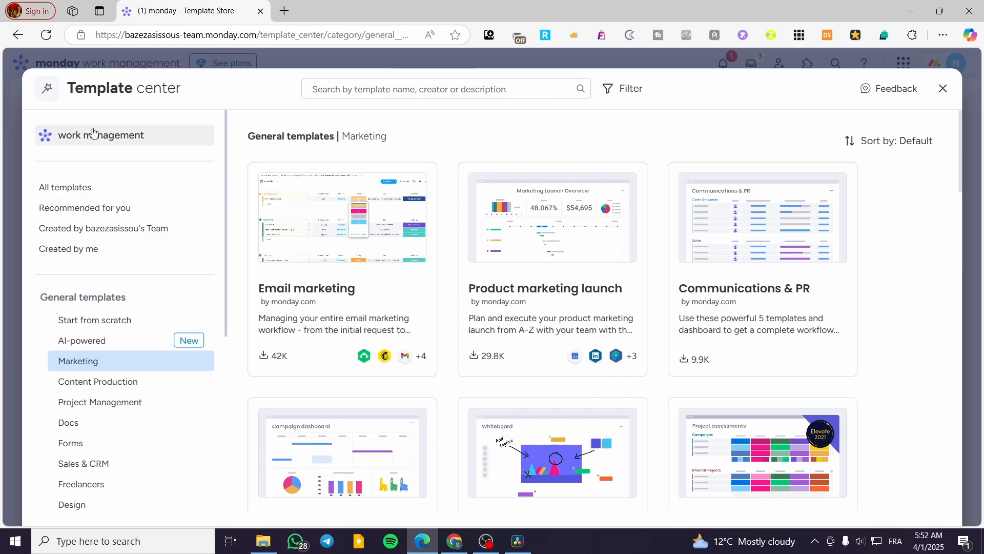
left_click(80, 183)
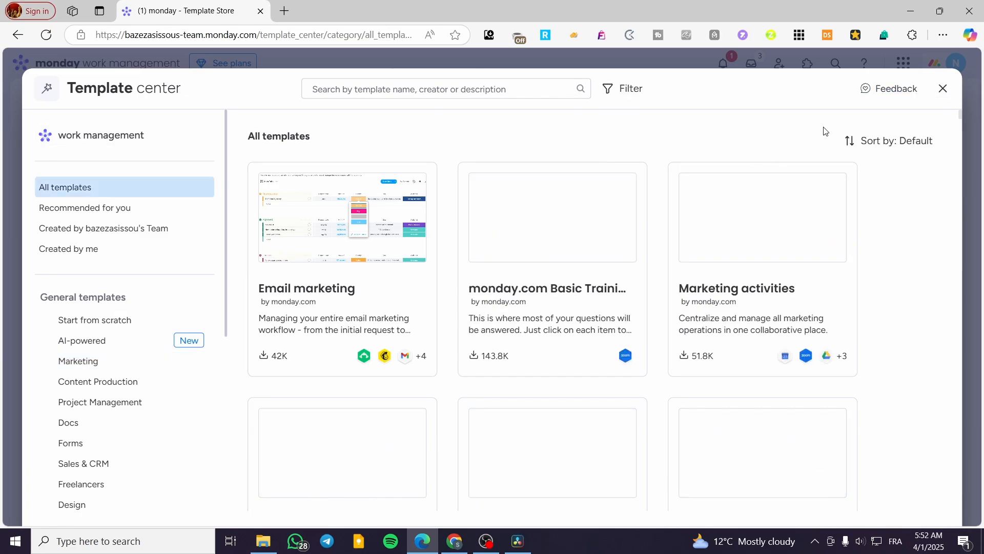
left_click(942, 90)
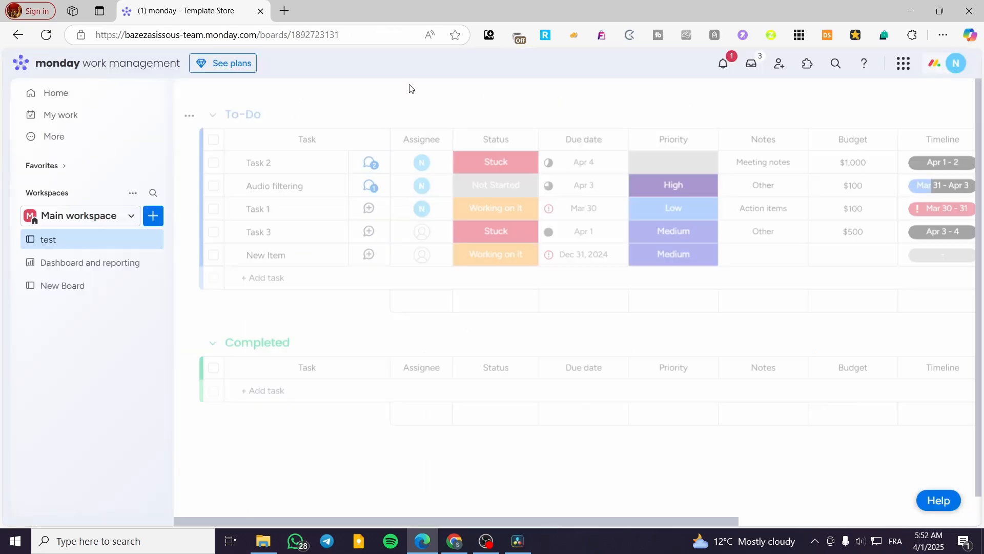
left_click(284, 11)
key("ctrl+v")
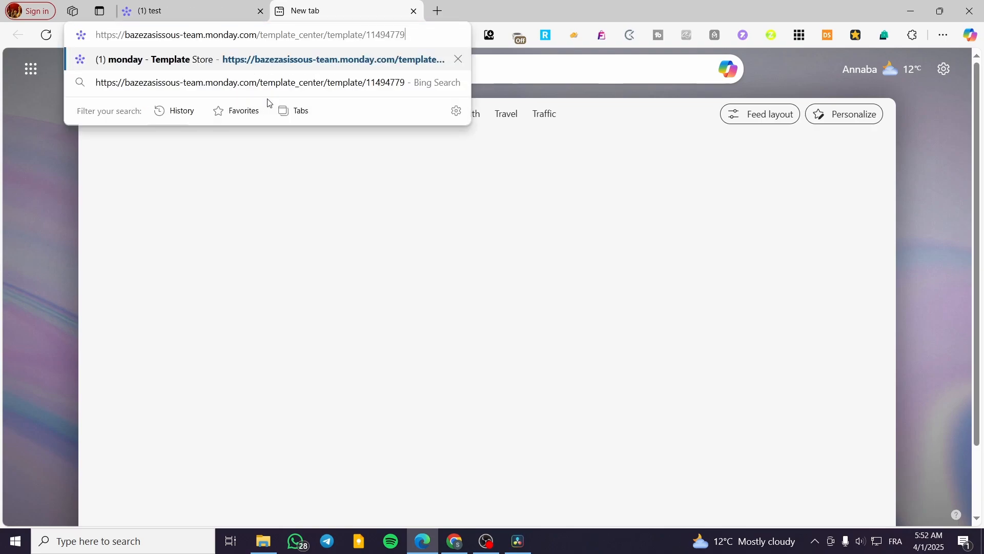
key("Return")
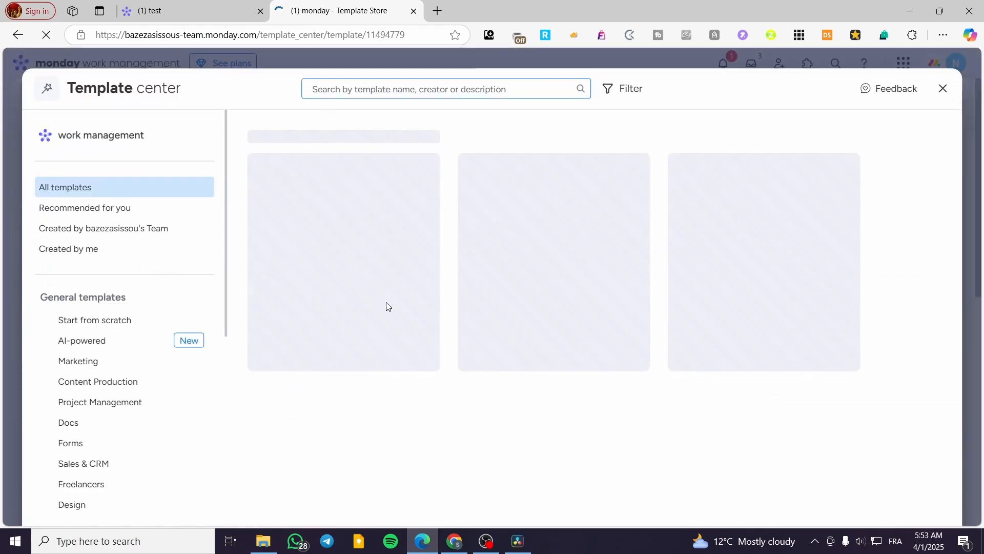
left_click(413, 11)
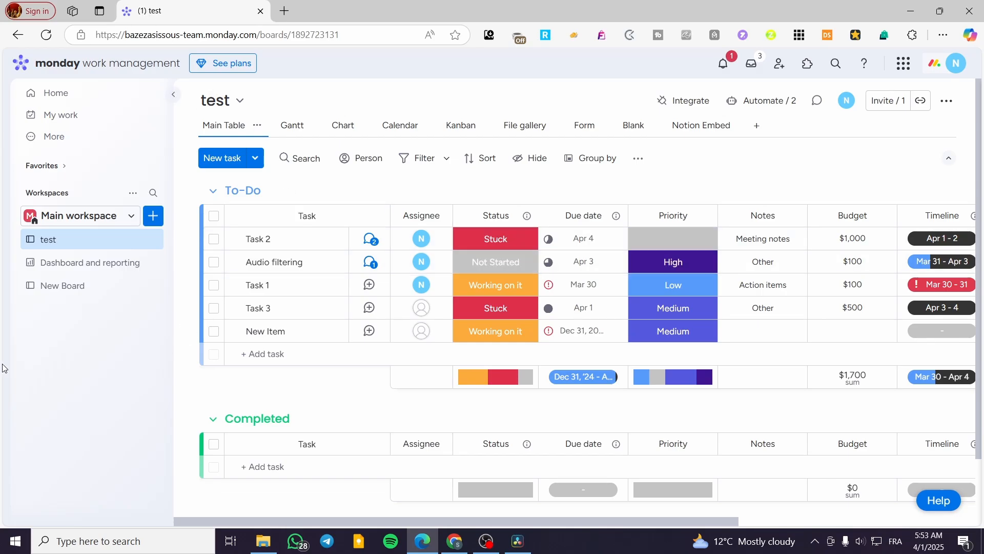